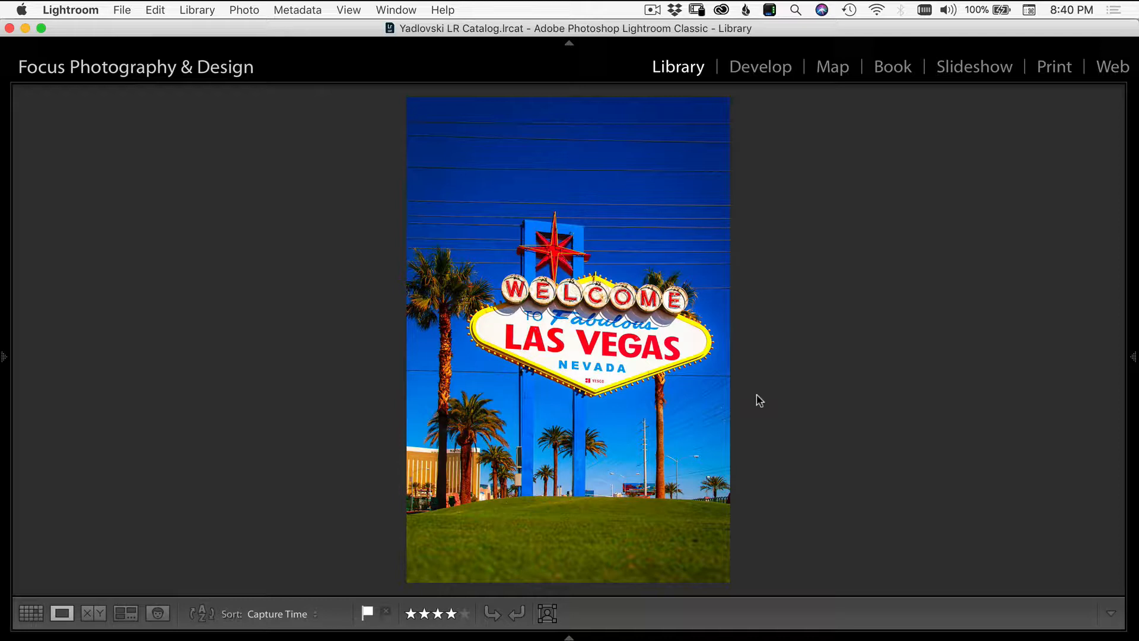
Open the Las Vegas sign photo in Photoshop and set up an unlocked background with an empty layer above it.
key("super+e")
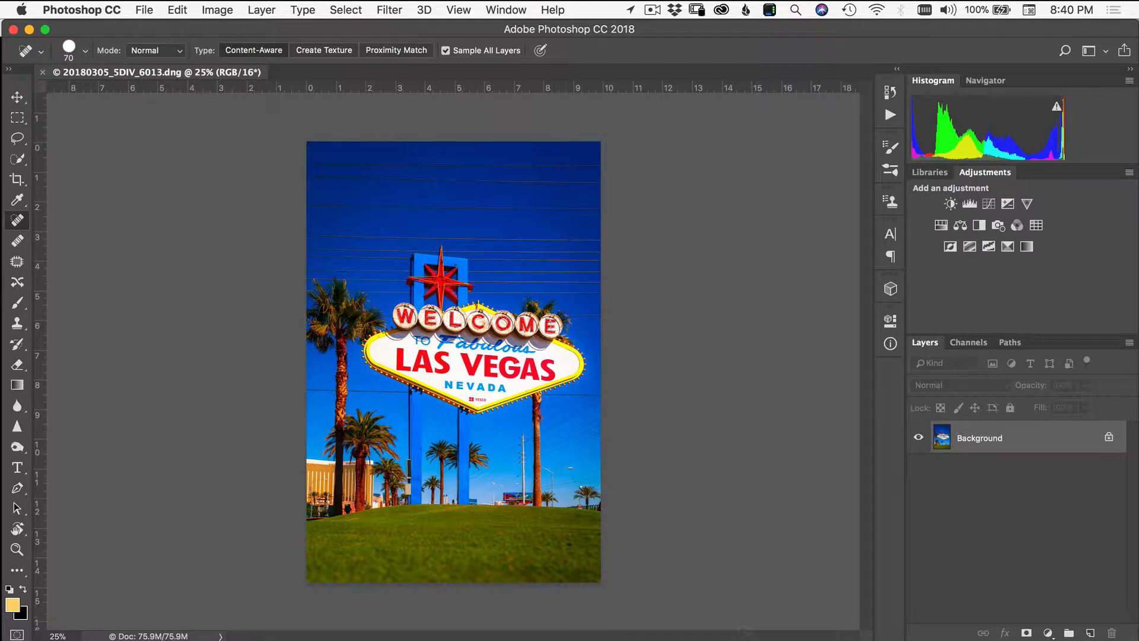
left_click(1109, 439)
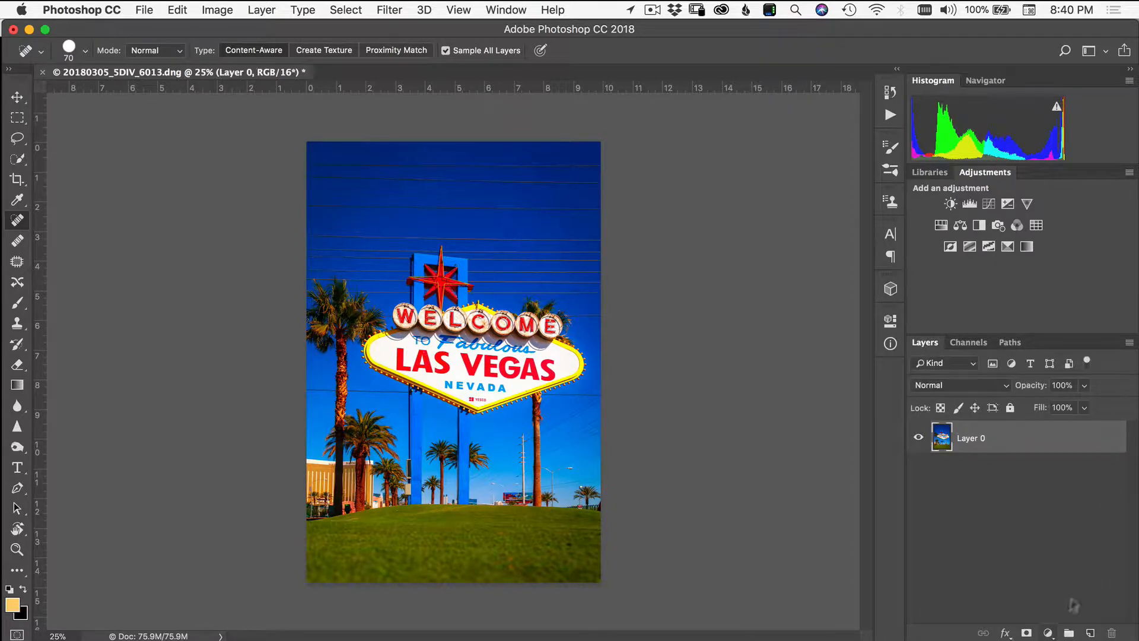
left_click(1091, 633)
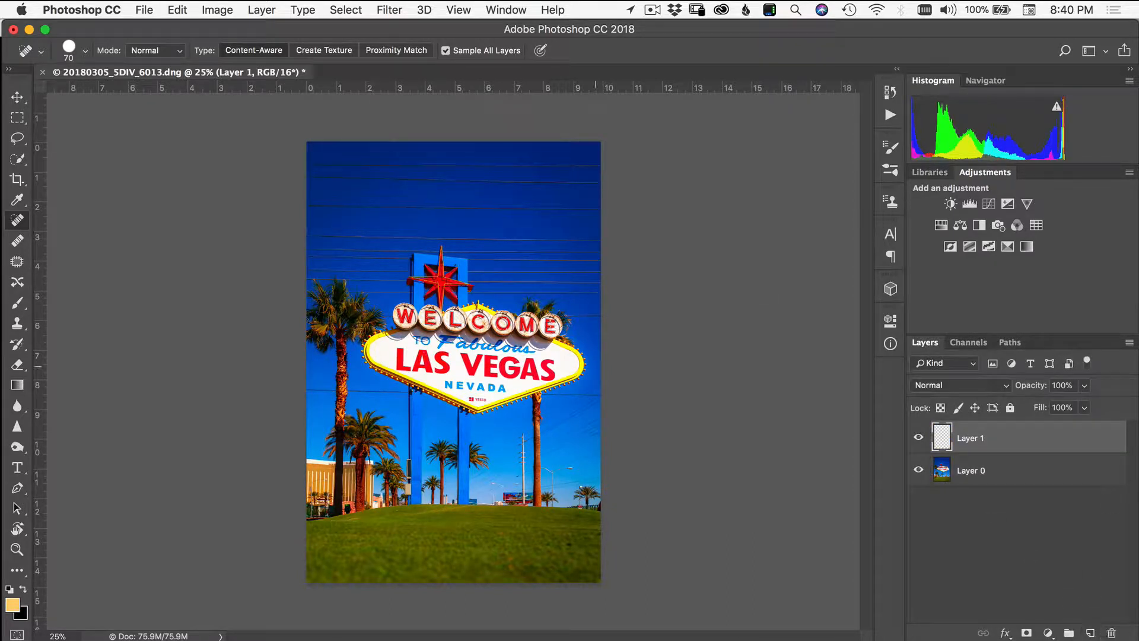
Remove the four uppermost power lines across the open sky above the star with the Spot Healing Brush on Layer 1.
key("super+equal")
key("super+equal")
key("super+equal")
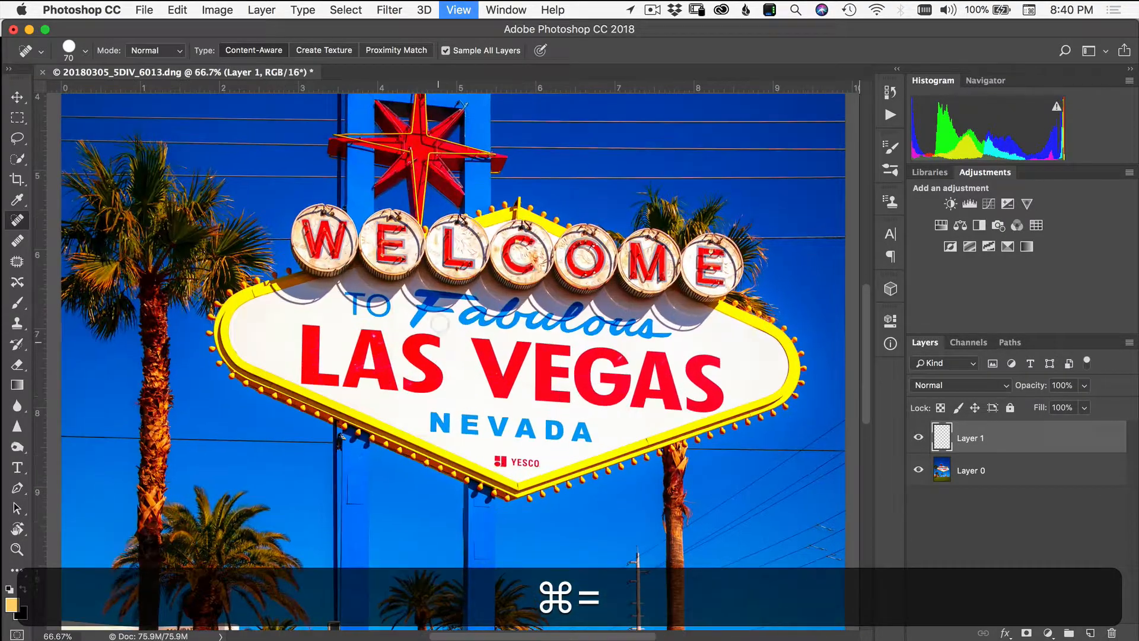
scroll(435, 196, "up", 10)
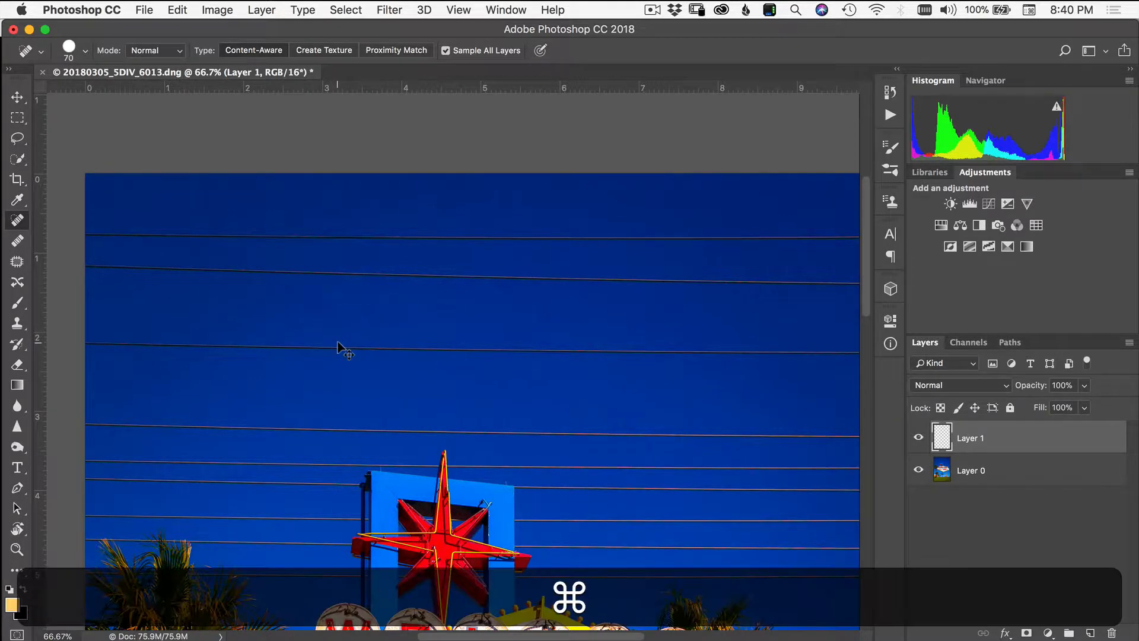
key("super+minus")
key("super+minus")
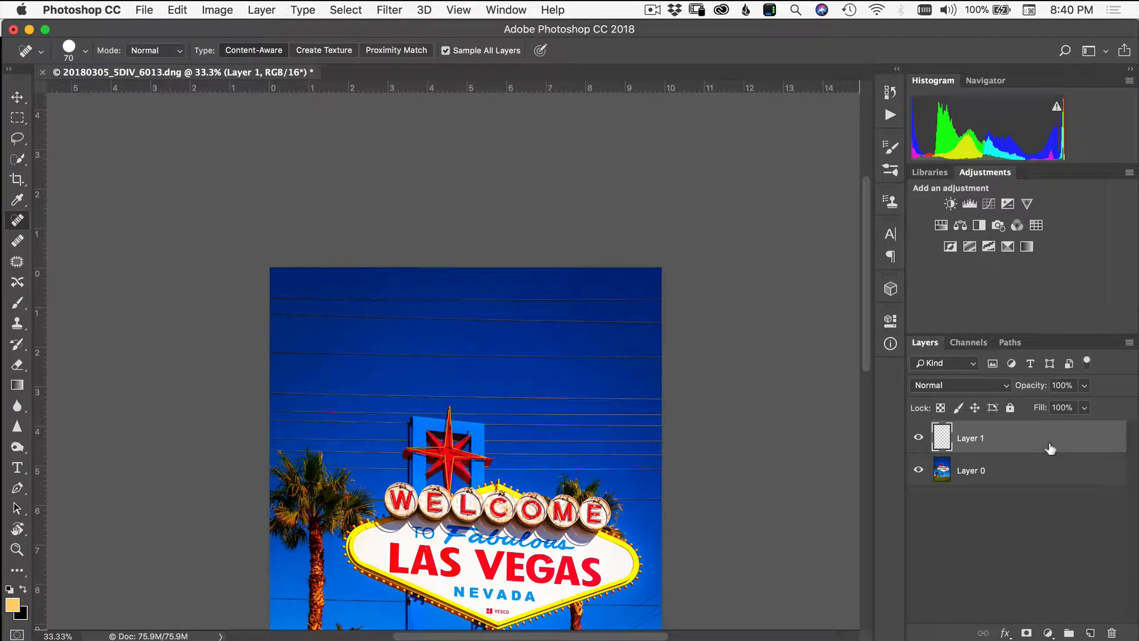
key("j")
key("ctrl+equal")
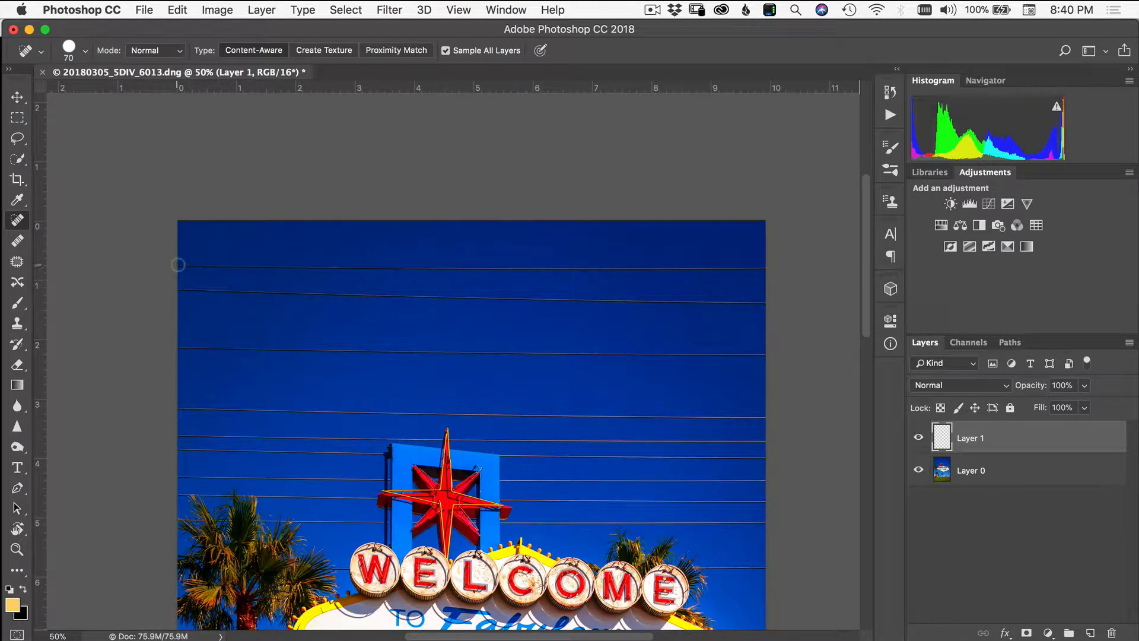
left_click_drag(178, 265, 756, 268)
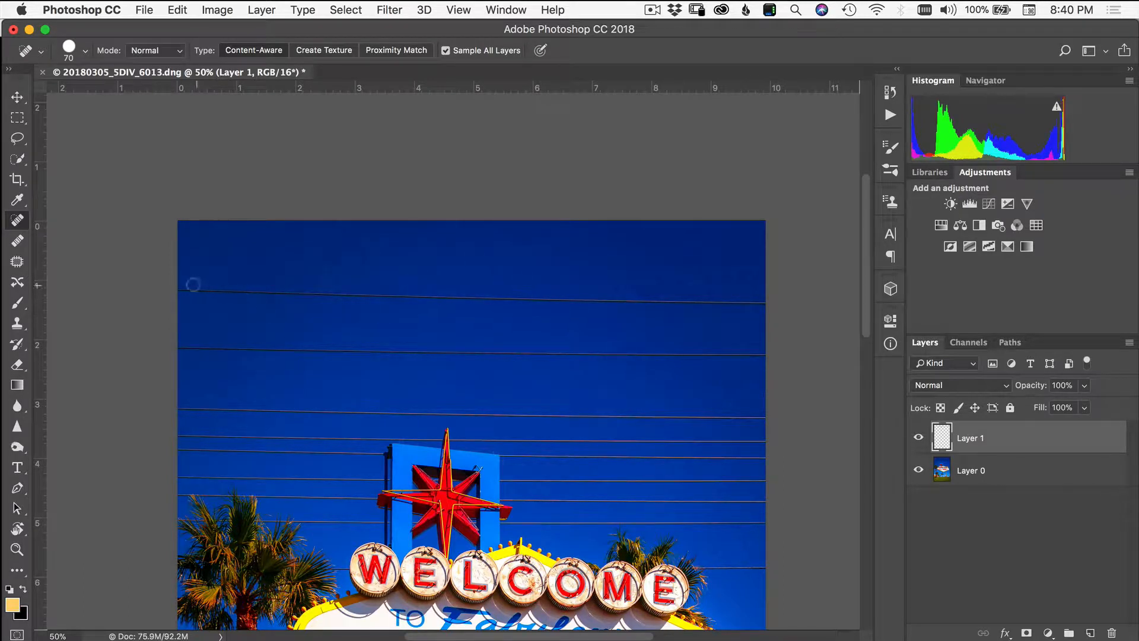
left_click_drag(184, 289, 766, 305)
left_click_drag(179, 350, 765, 358)
left_click_drag(180, 409, 765, 417)
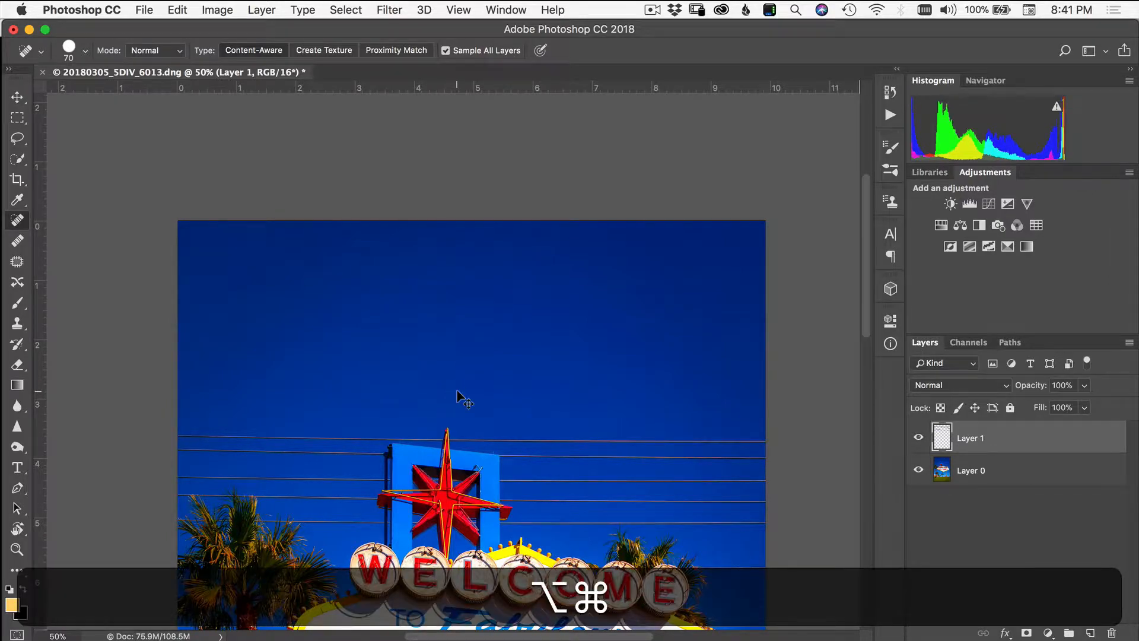
Clone clean sky over the power line on both sides of the star's upper tip with the Clone Stamp.
key("super+equal")
key("super+equal")
key("super+equal")
left_click_drag(485, 481, 494, 205)
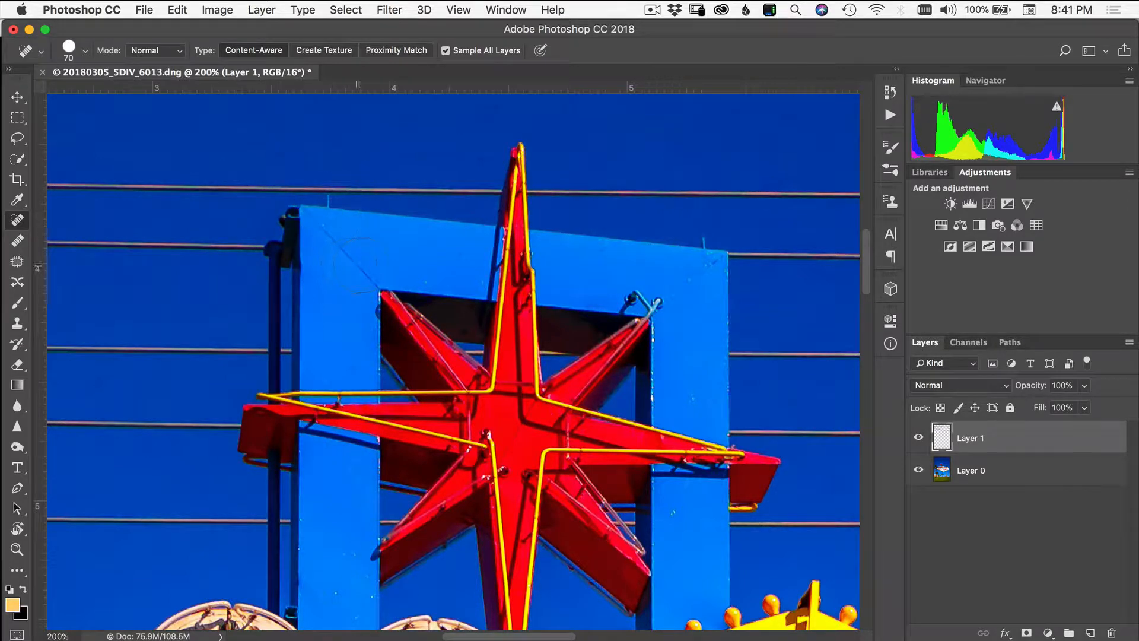
key("s")
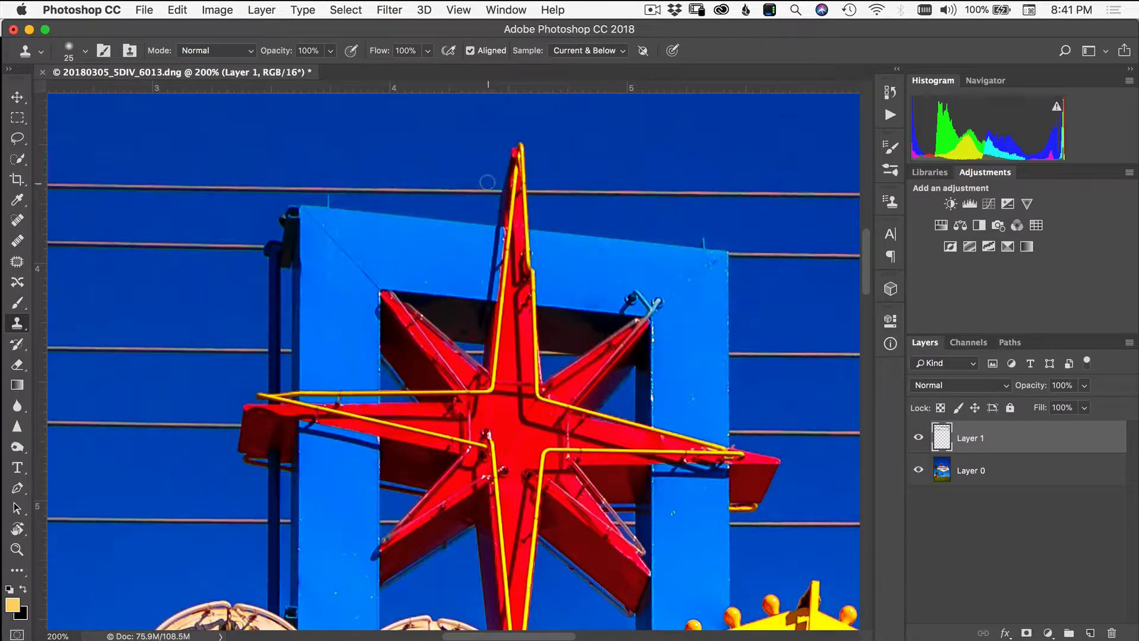
key("alt")
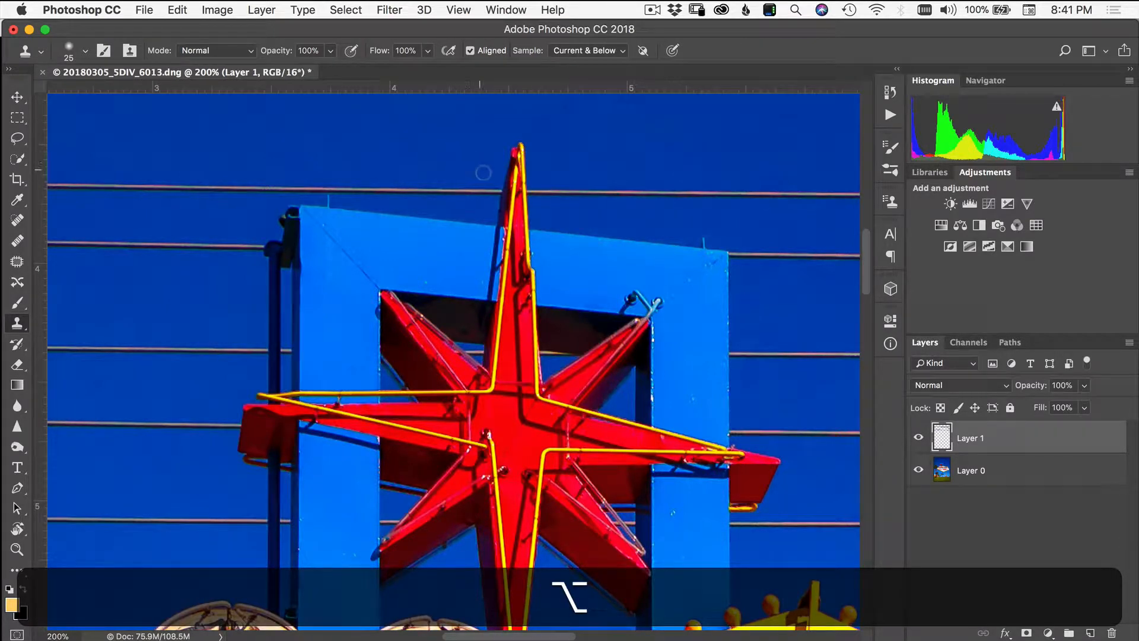
left_click_drag(497, 188, 497, 188)
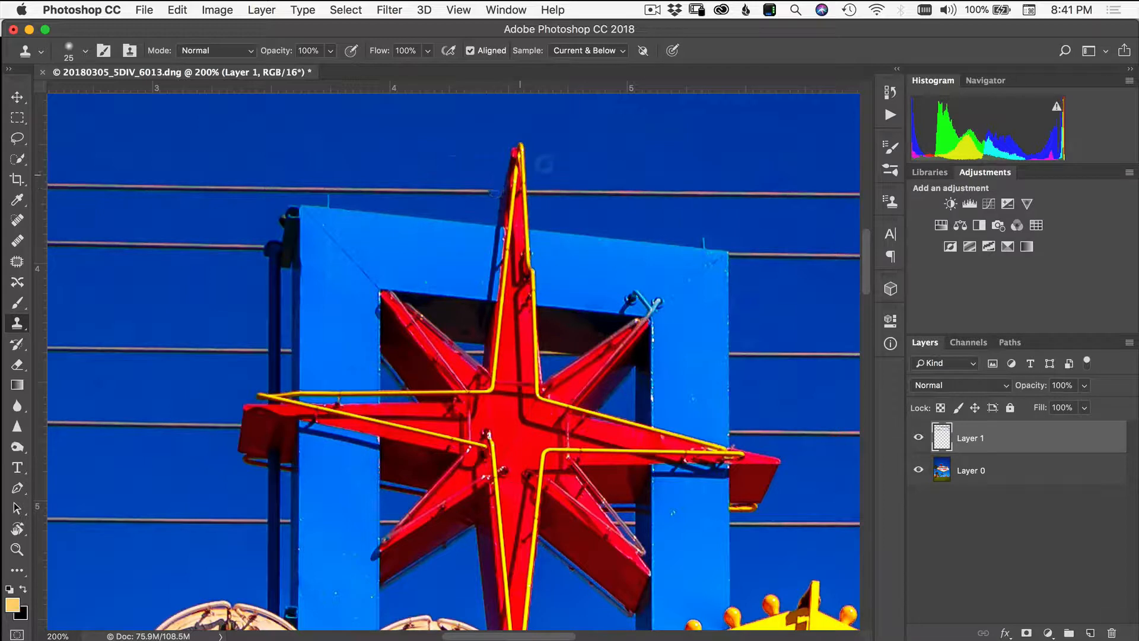
key("alt")
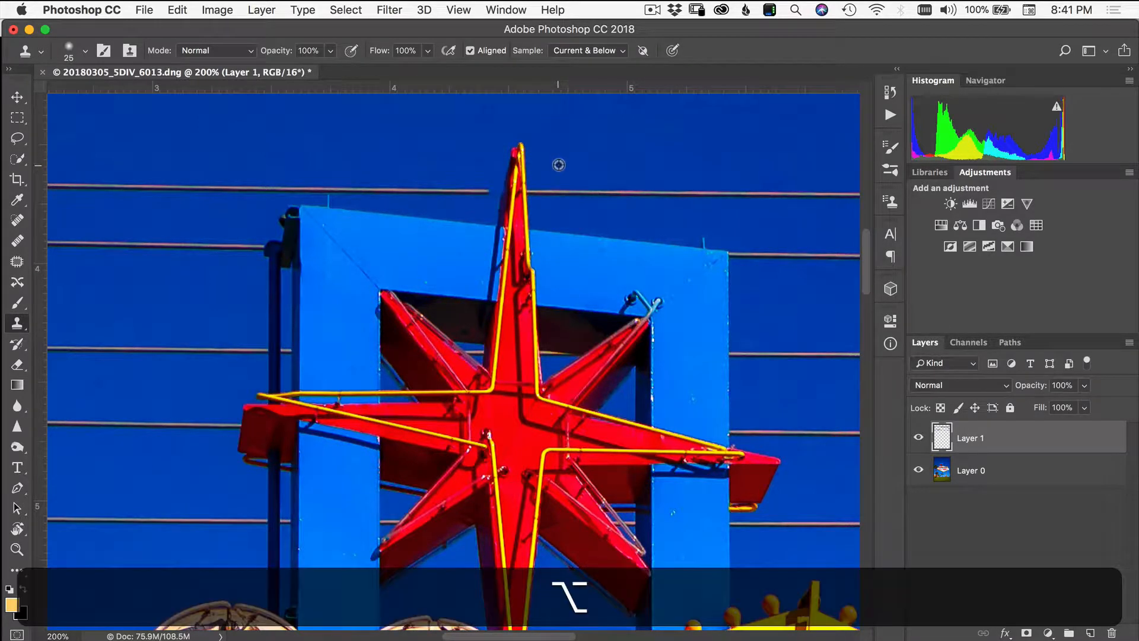
left_click(533, 188)
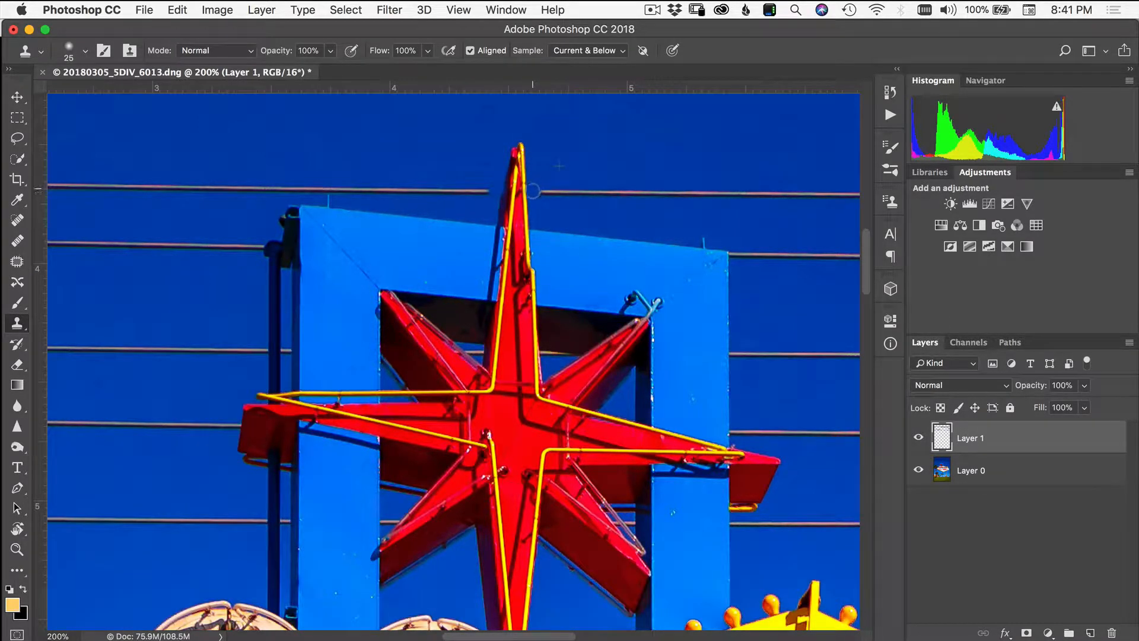
Clone sky over the power line ends where they meet the outer edges of the blue frame.
key("alt")
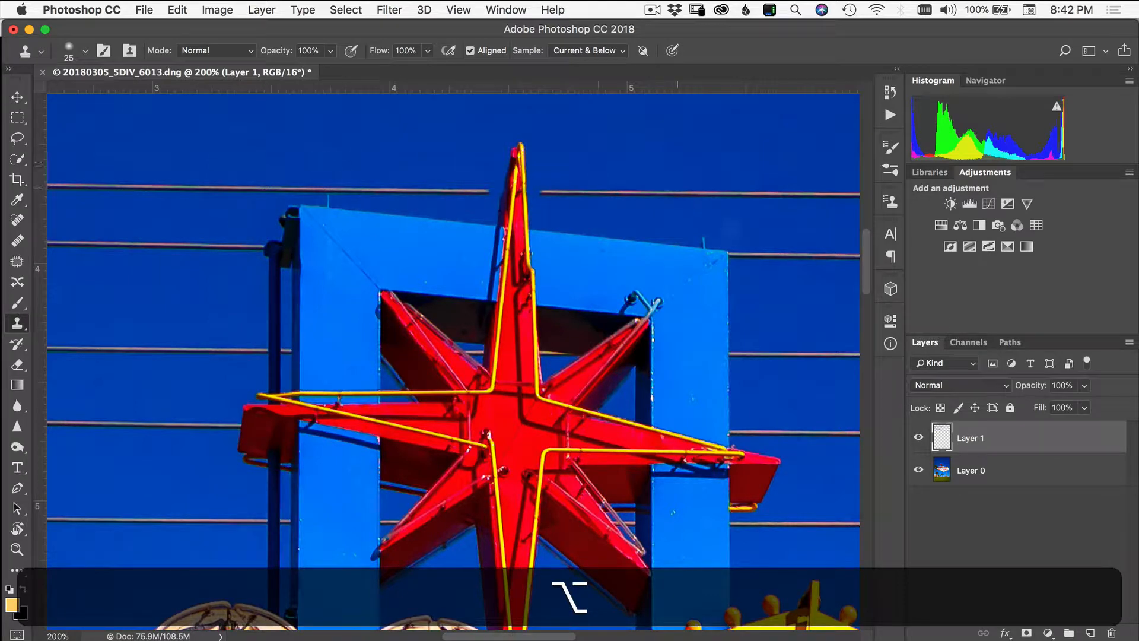
key("alt")
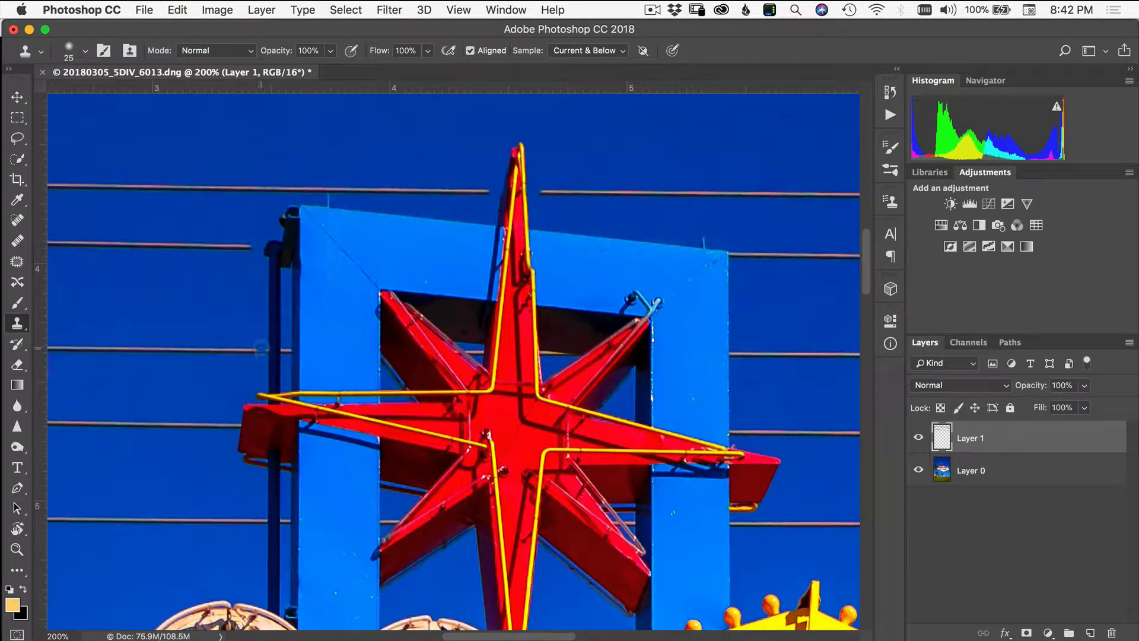
left_click(259, 498)
Reduce the Clone Stamp brush to 16 px and clone out the power line between the palm and the W disc.
key("bracketleft")
key("bracketleft")
scroll(737, 258, "down", 5)
key("super+equal")
scroll(282, 440, "down", 8)
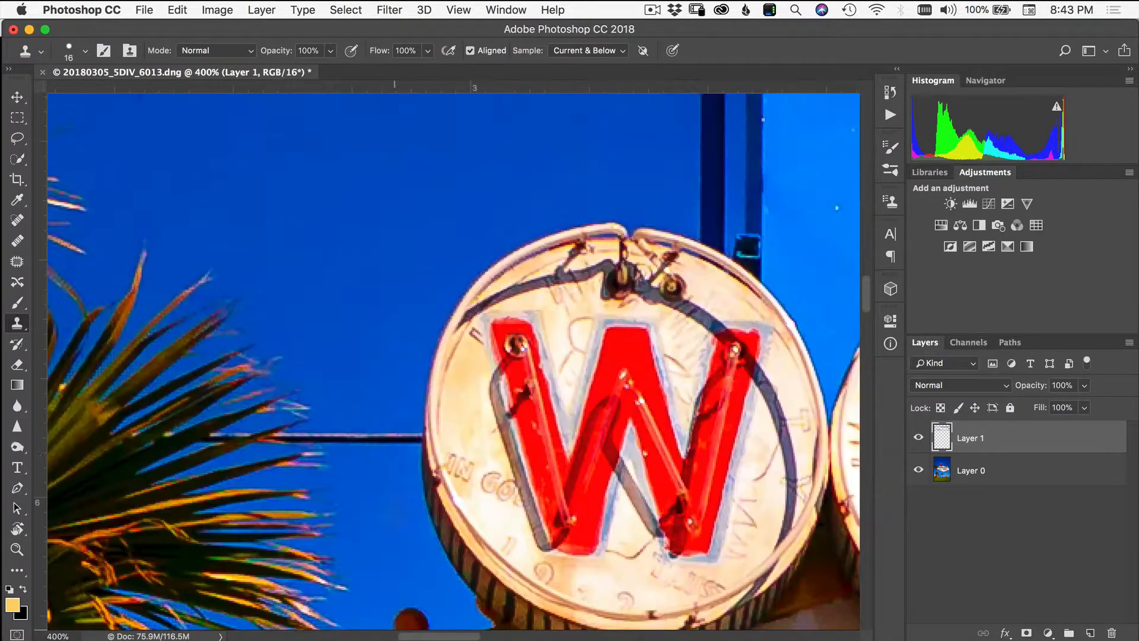
Reduce the Clone Stamp brush to 8 px and clone out the power lines visible through the openings around the star.
key("bracketleft")
key("bracketleft")
scroll(281, 439, "right", 10)
scroll(281, 439, "up", 5)
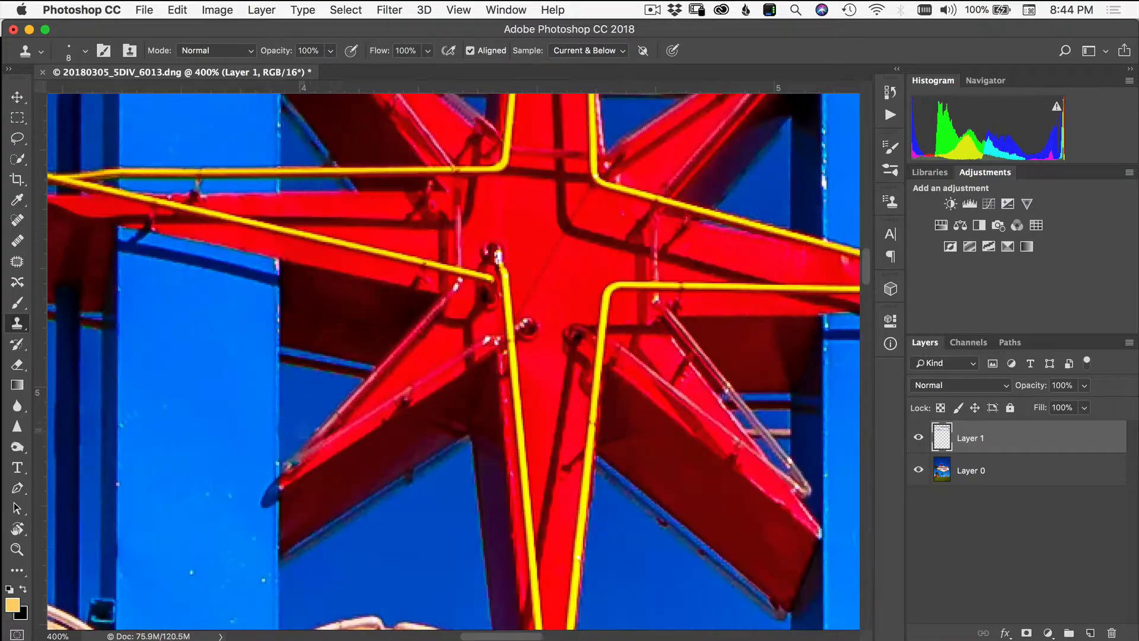
Enlarge the Clone Stamp brush to 15 px and clone sky over the power line end beside the palm behind the last E.
key("bracketright")
key("bracketright")
scroll(542, 423, "right", 15)
scroll(543, 422, "down", 4)
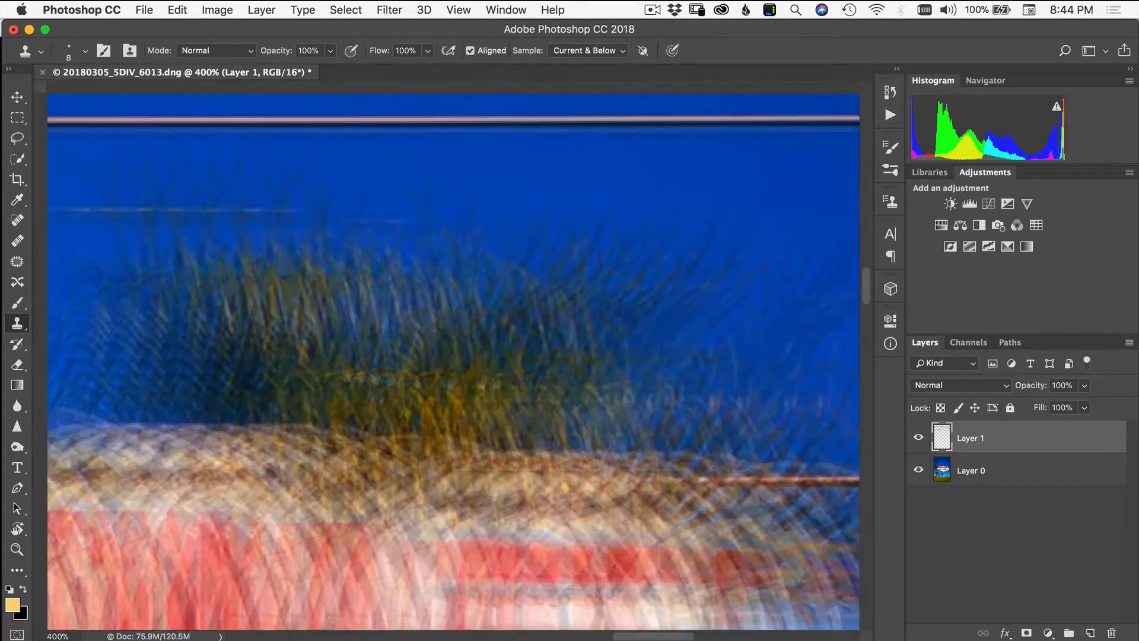
key("super+minus")
key("super+minus")
key("super+minus")
key("super+minus")
key("super+minus")
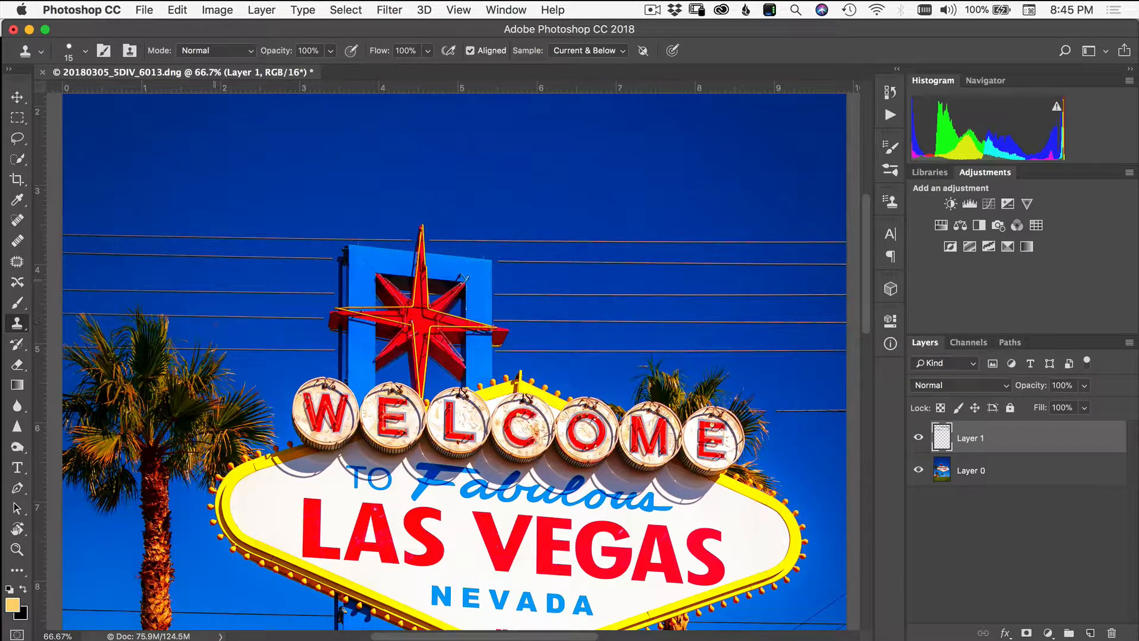
Remove the five power lines between the star and the photo's right edge with the Spot Healing Brush.
key("j")
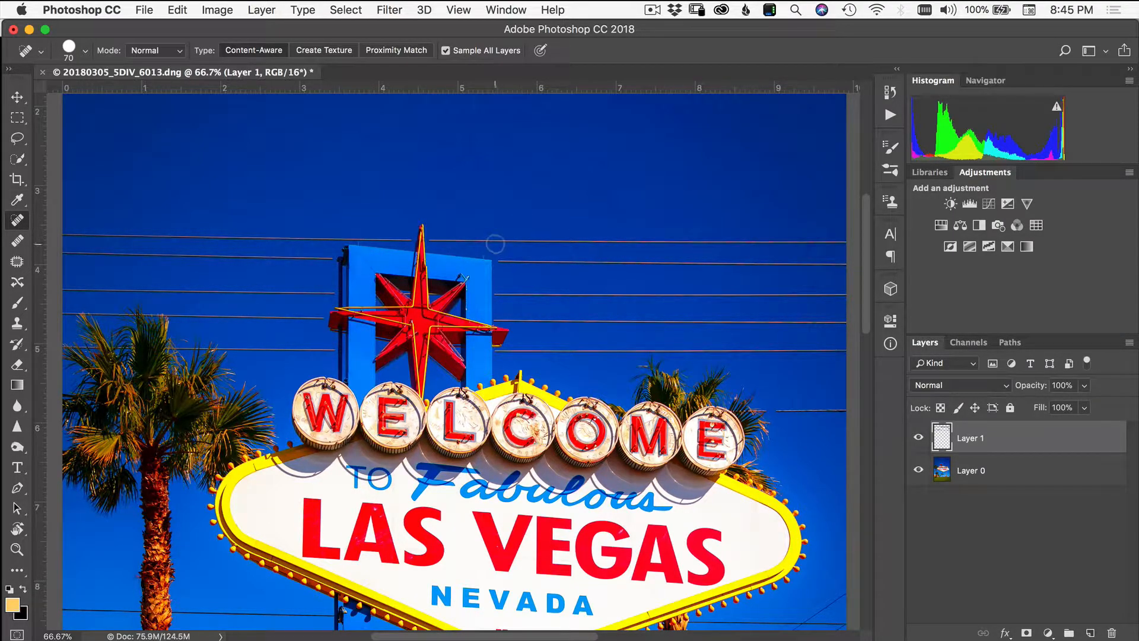
mouse_move(611, 283)
left_mouse_down()
mouse_move(542, 289)
mouse_move(431, 265)
mouse_move(771, 268)
left_mouse_up()
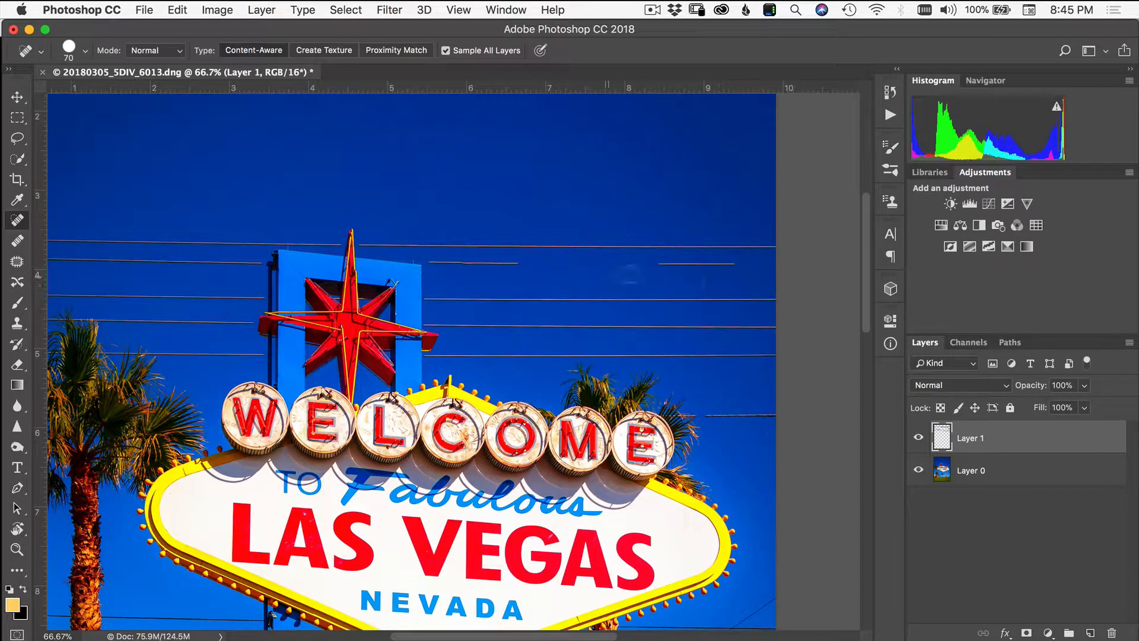
key("super+z")
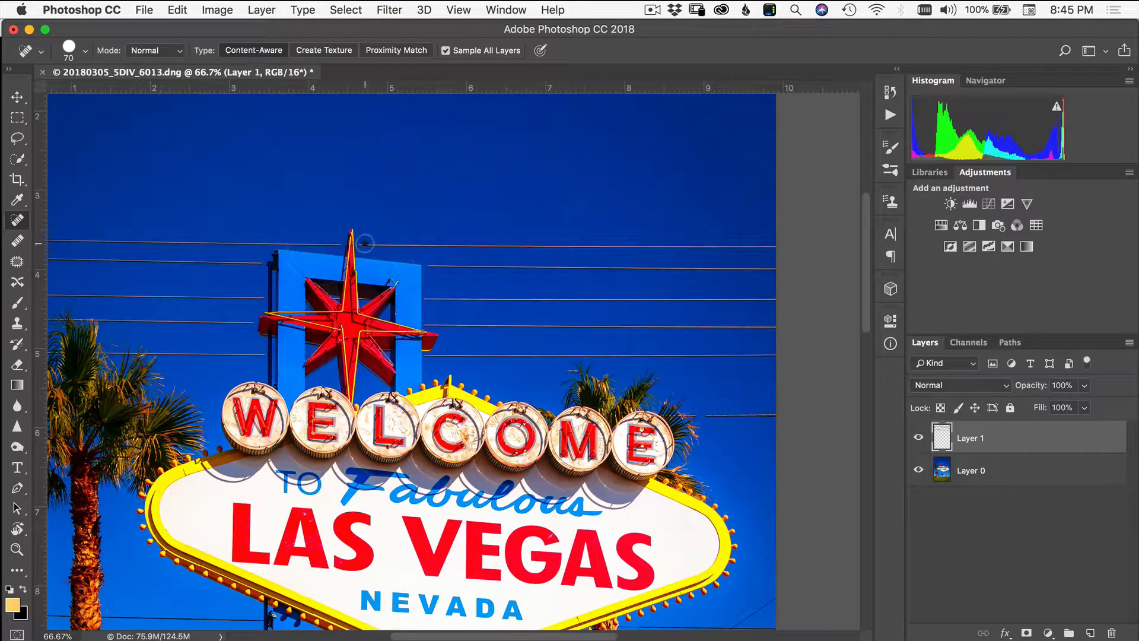
mouse_move(364, 244)
left_mouse_down()
mouse_move(800, 251)
mouse_move(838, 287)
left_mouse_up()
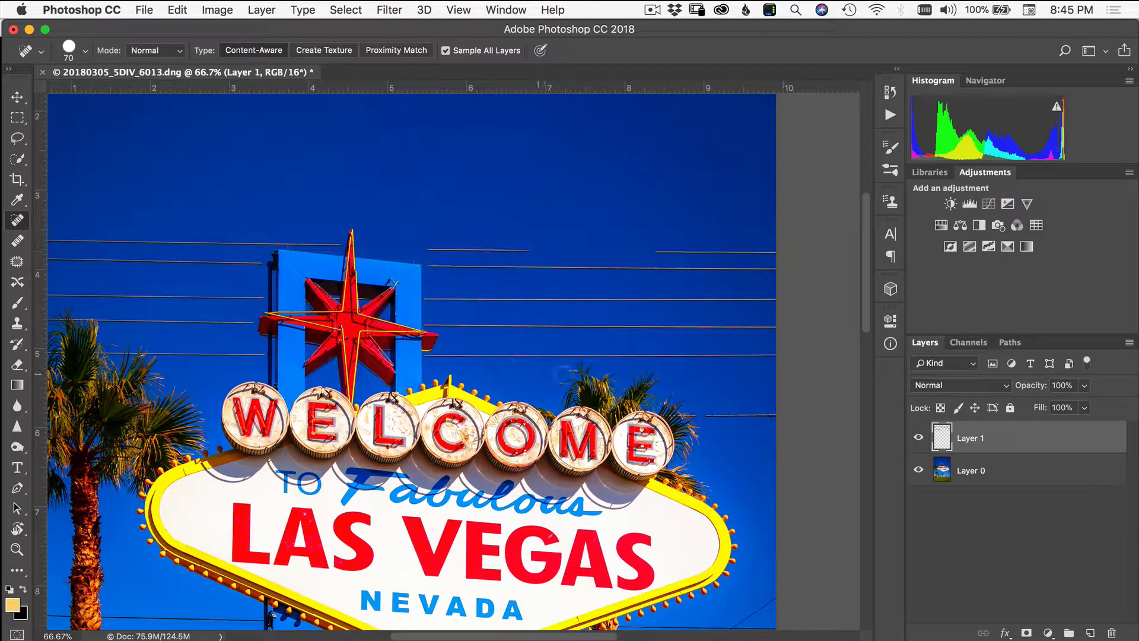
left_click_drag(430, 248, 541, 253)
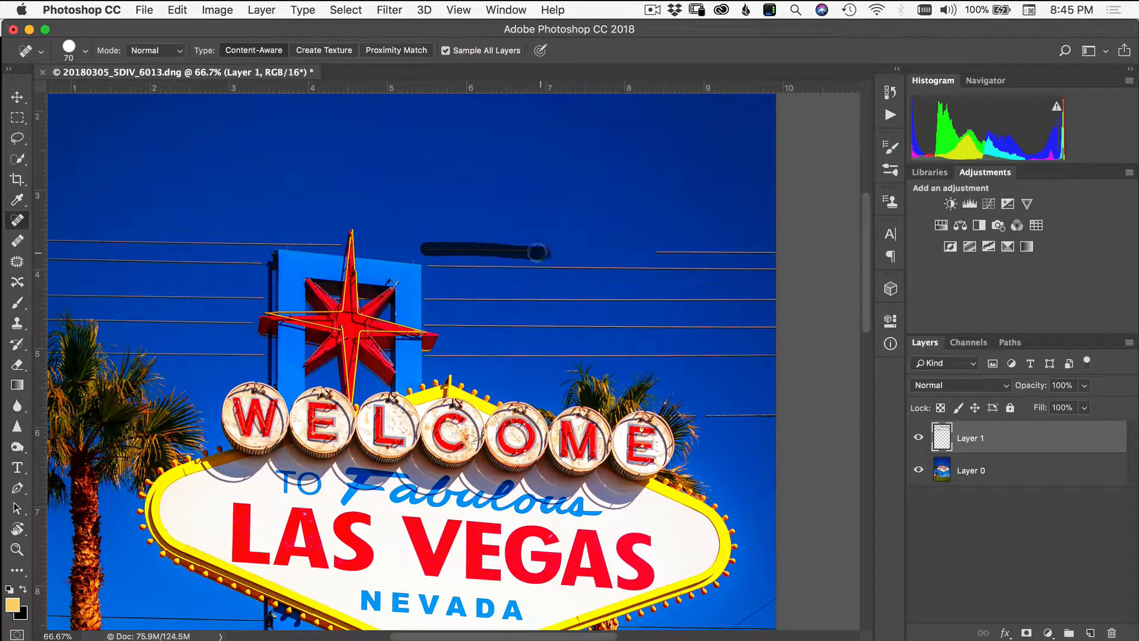
left_click_drag(651, 247, 778, 252)
left_click_drag(436, 266, 779, 269)
left_click_drag(431, 299, 778, 301)
left_click_drag(438, 305, 504, 300)
left_click_drag(433, 325, 778, 327)
left_click_drag(442, 355, 778, 356)
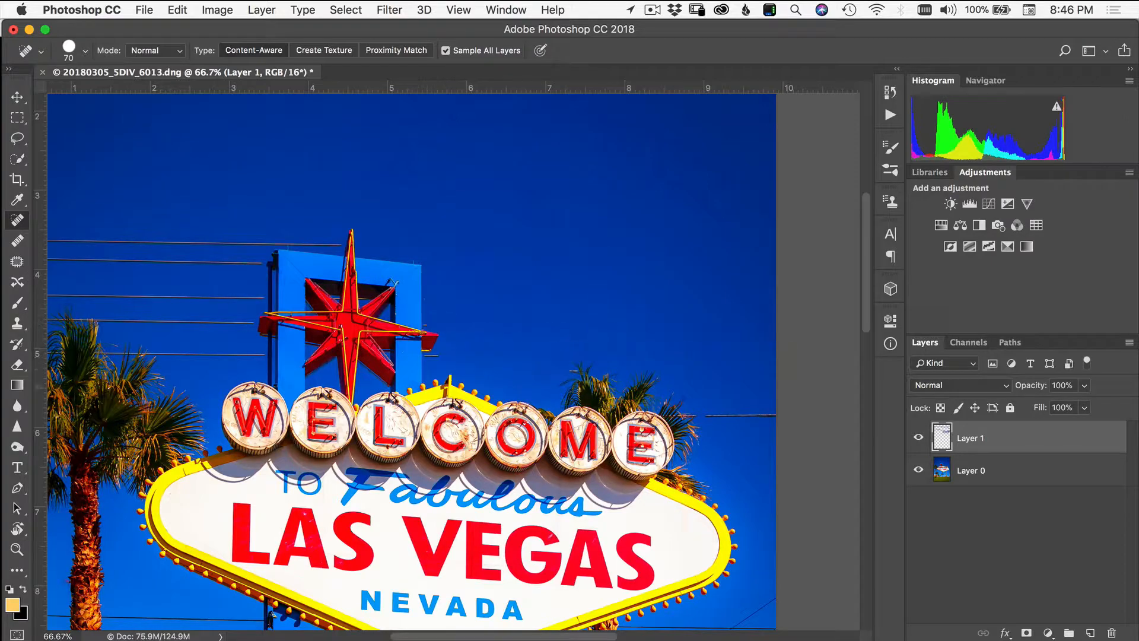
Reduce the Spot Healing Brush to 25 px and remove the uppermost power line left of the star.
key("super+plus")
key("super+plus")
key("super+plus")
key("super+plus")
left_click_drag(119, 119, 538, 309)
key("bracketleft")
key("bracketleft")
key("bracketleft")
key("bracketleft")
key("bracketleft")
key("bracketleft")
key("bracketleft")
left_click_drag(846, 291, 107, 282)
key("super+minus")
key("super+minus")
left_click_drag(828, 311, 157, 298)
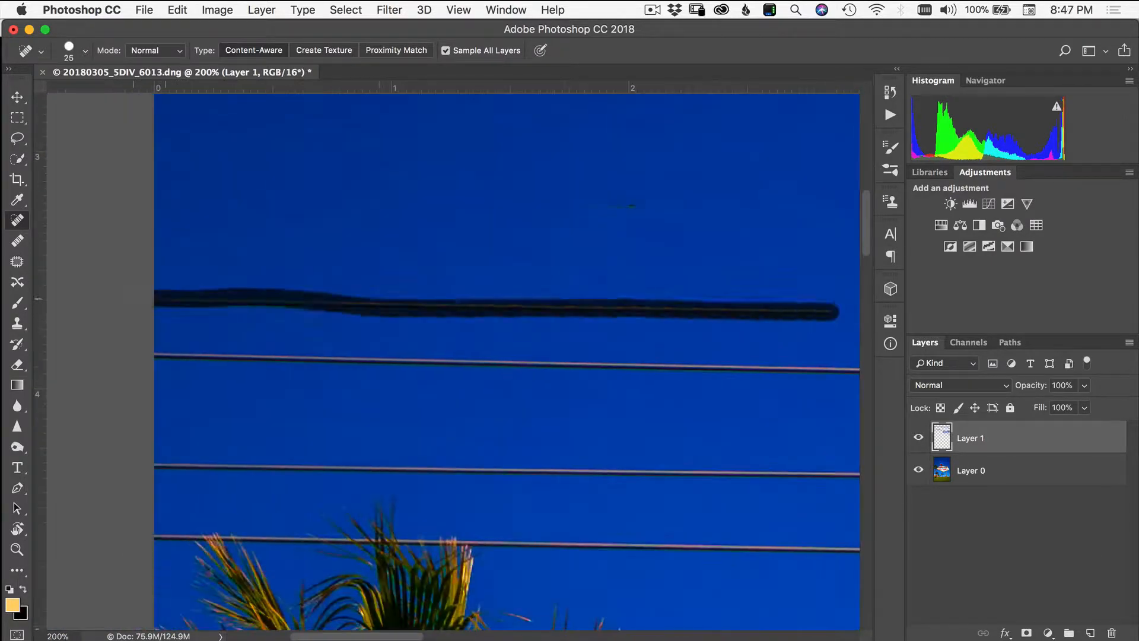
Heal away the remaining power lines in the open sky left of the star, enlarging the brush to 35 px.
key("super+minus")
left_click_drag(603, 364, 208, 357)
key("bracketright")
key("bracketright")
left_click_drag(605, 417, 208, 410)
left_click_drag(596, 454, 208, 446)
left_click_drag(612, 502, 371, 499)
key("super+minus")
key("super+minus")
key("super+minus")
key("super+minus")
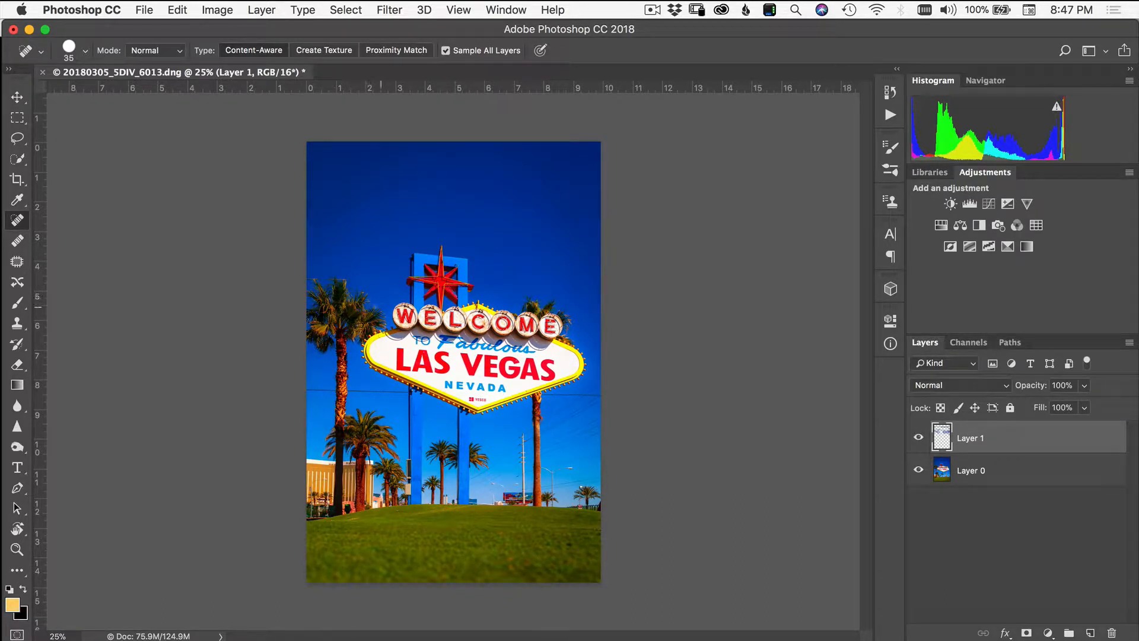
Reduce the Clone Stamp brush to 9 px and clone sky over the end of the lower power line in the tall left palm's fronds.
key("super+equal")
key("super+equal")
key("super+equal")
key("super+equal")
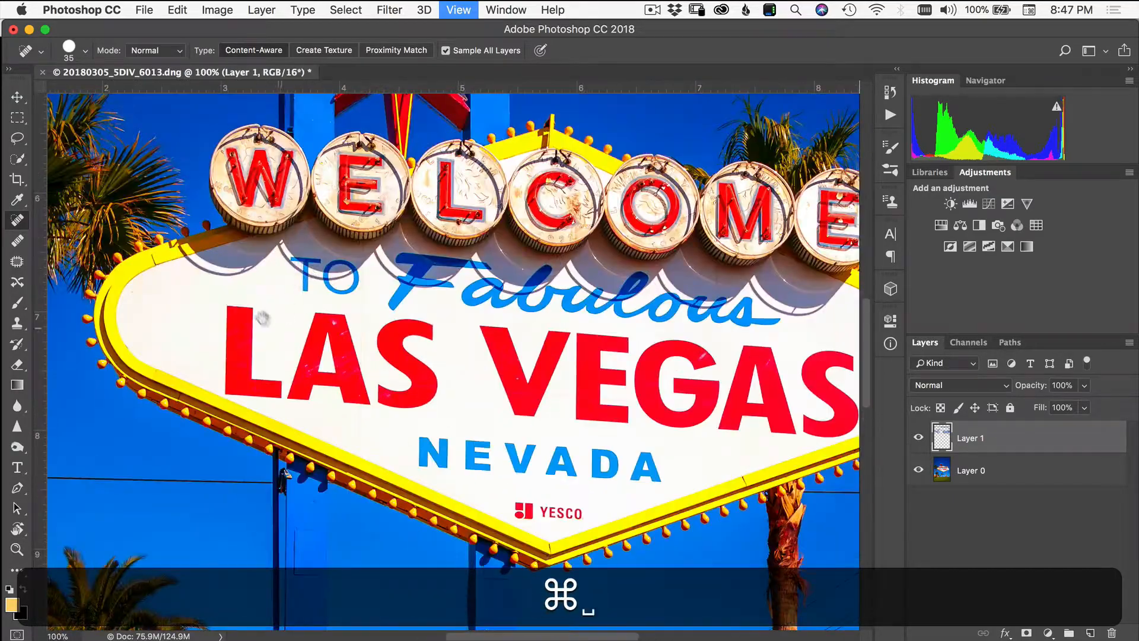
key("super+equal")
key("super+equal")
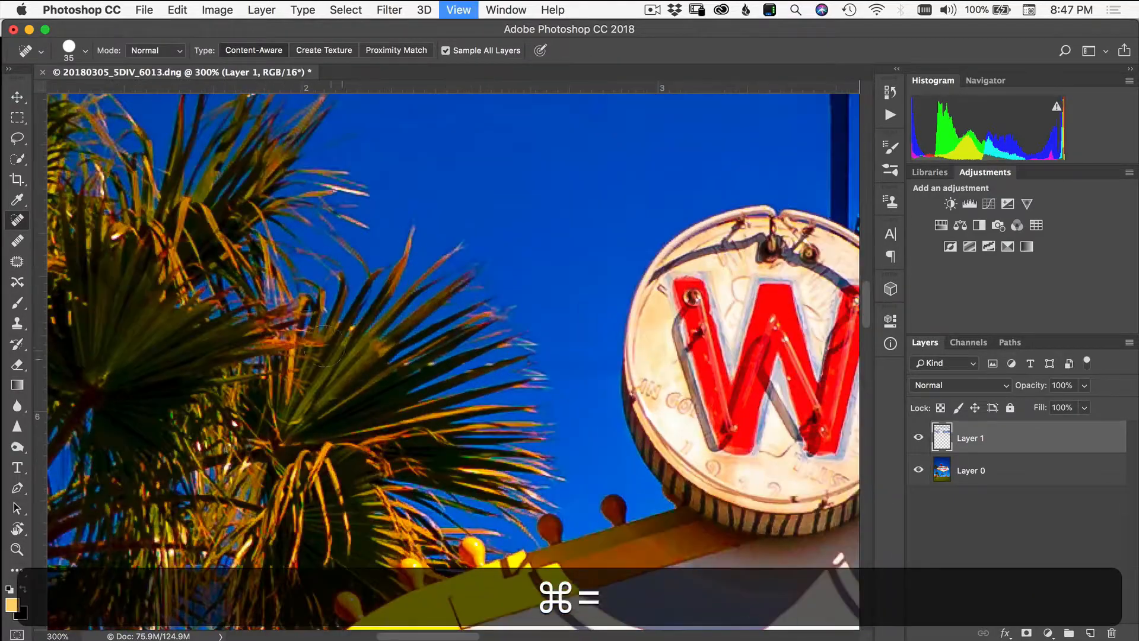
left_click_drag(325, 346, 622, 606)
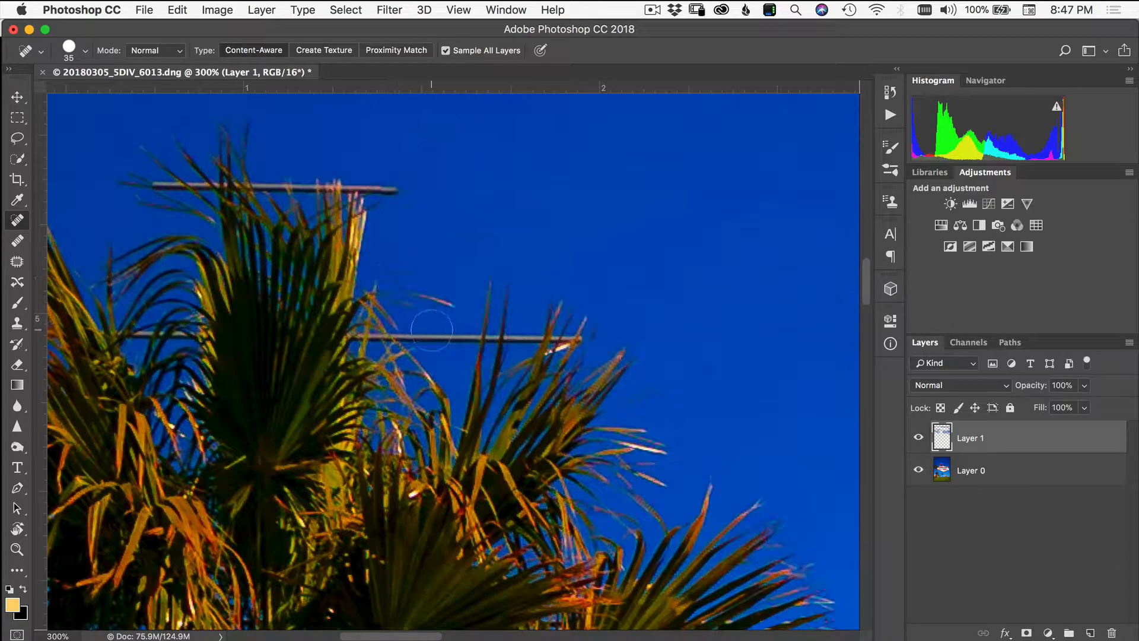
key("s")
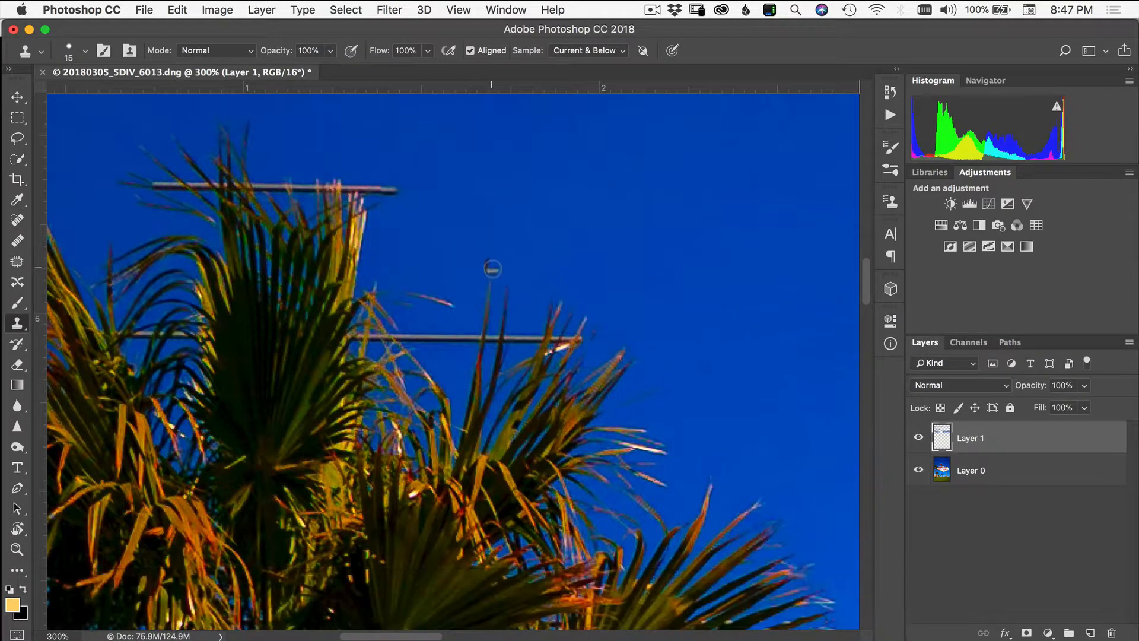
key("bracketleft")
key("alt")
left_click(649, 240, "alt")
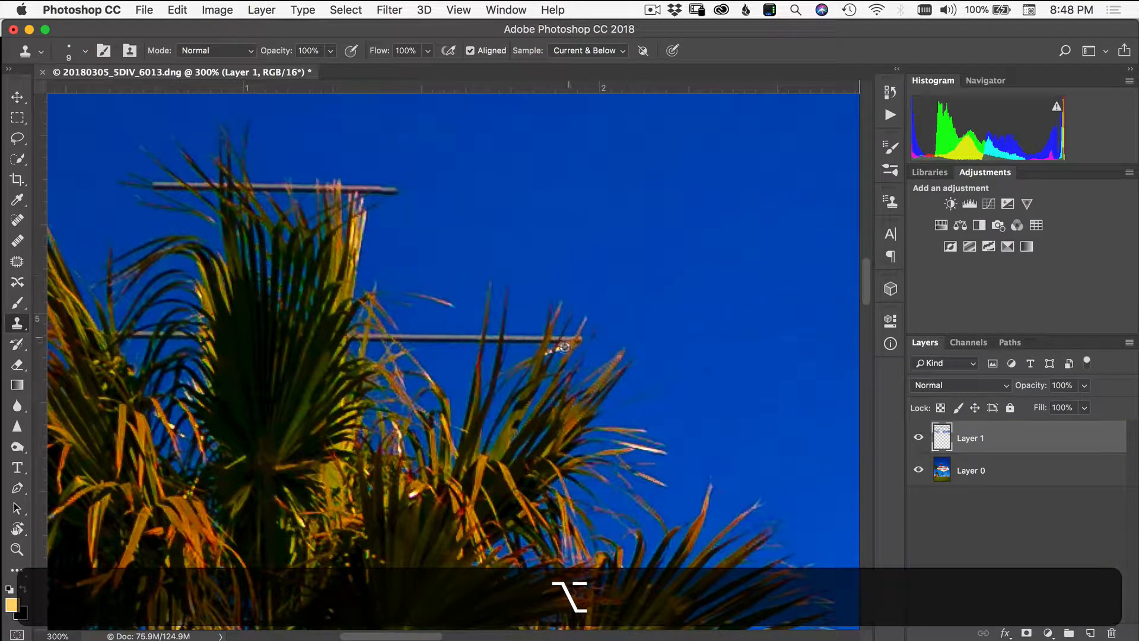
left_click_drag(563, 340, 574, 333)
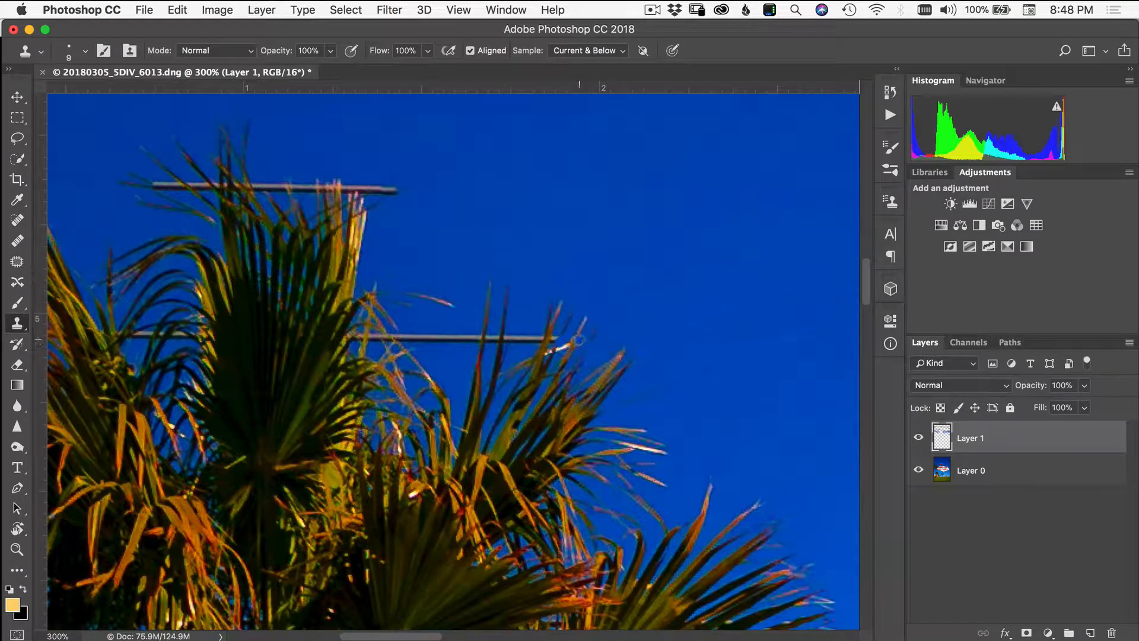
Clone sky over the power lines crossing the top of the tall left palm with a 15 px brush, and reduce the brush to 9 px.
left_click_drag(606, 272, 613, 165)
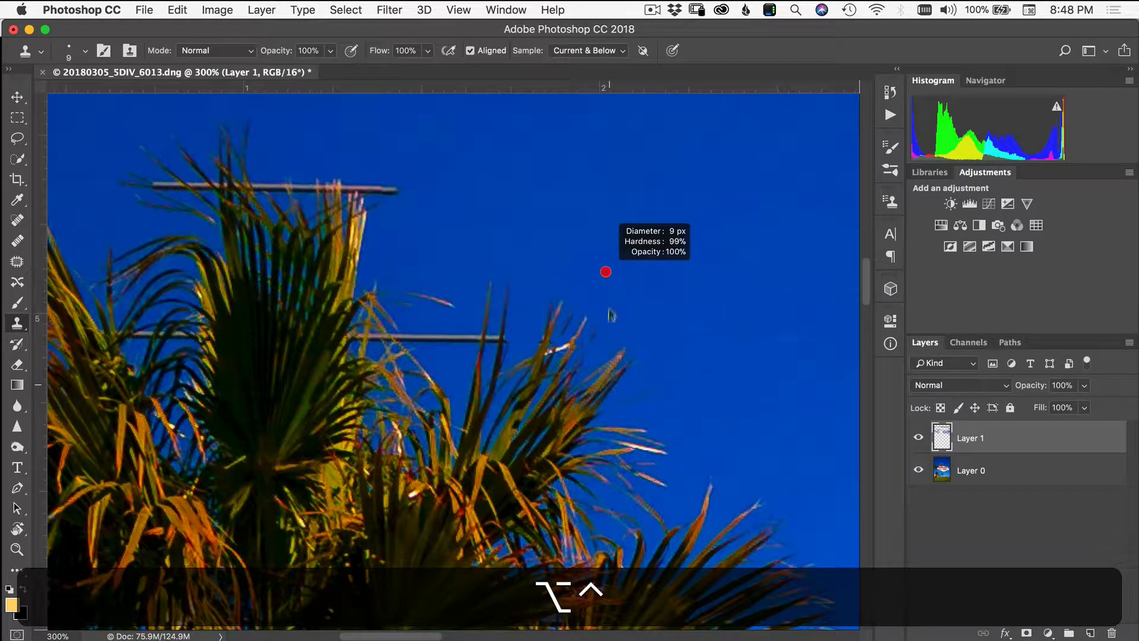
left_click_drag(611, 315, 637, 287)
mouse_move(471, 327)
left_mouse_down()
mouse_move(397, 337)
mouse_move(383, 312)
left_mouse_up()
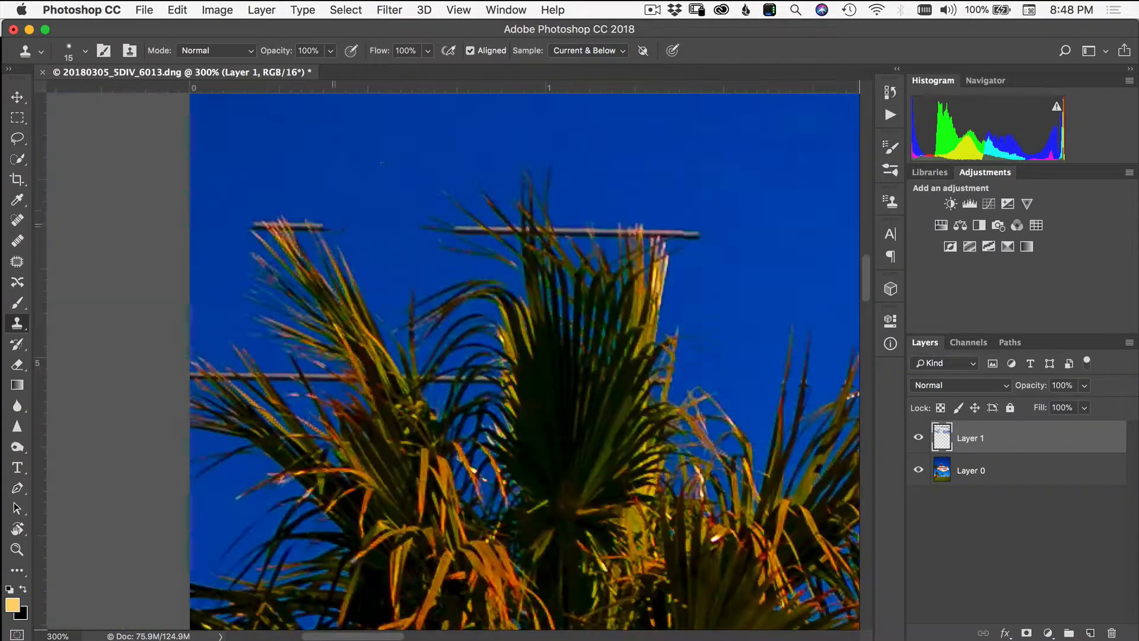
left_click_drag(699, 235, 468, 230)
key("bracketleft")
key("bracketleft")
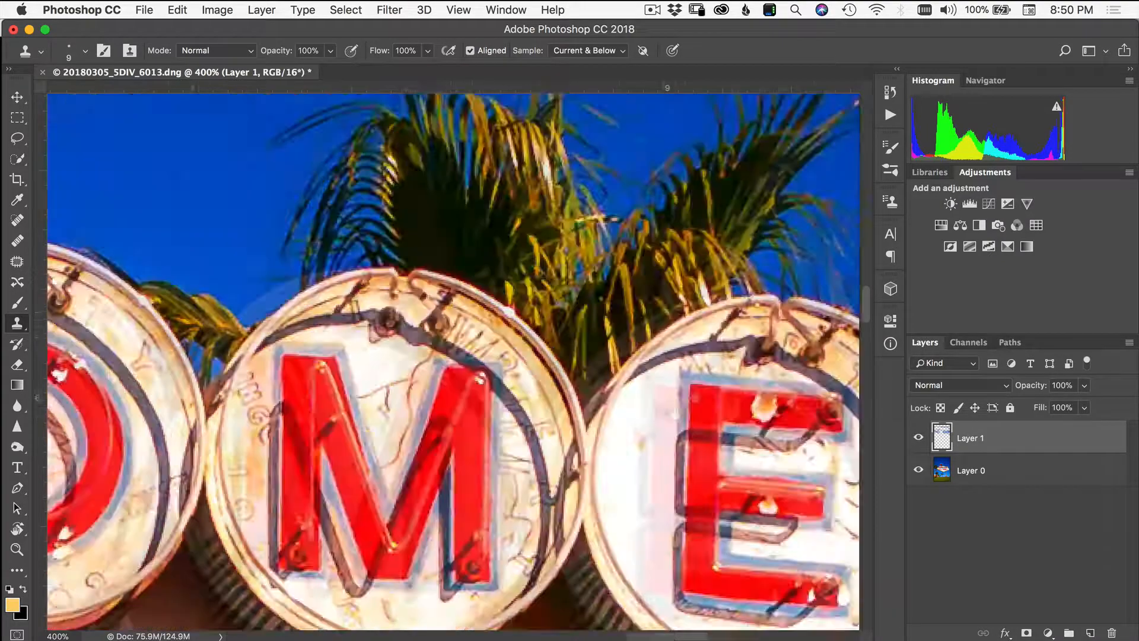
Remove the utility pole beside the right palm trunk and parts of its wires with a 20 px Spot Healing Brush.
key("super+0")
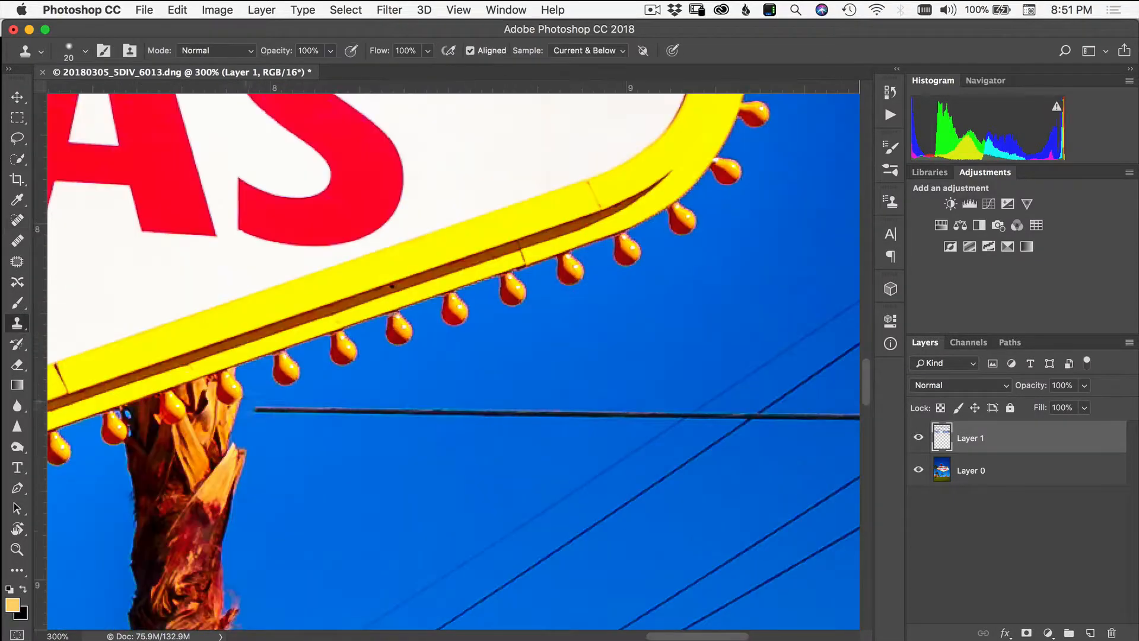
scroll(454, 356, "down", 15)
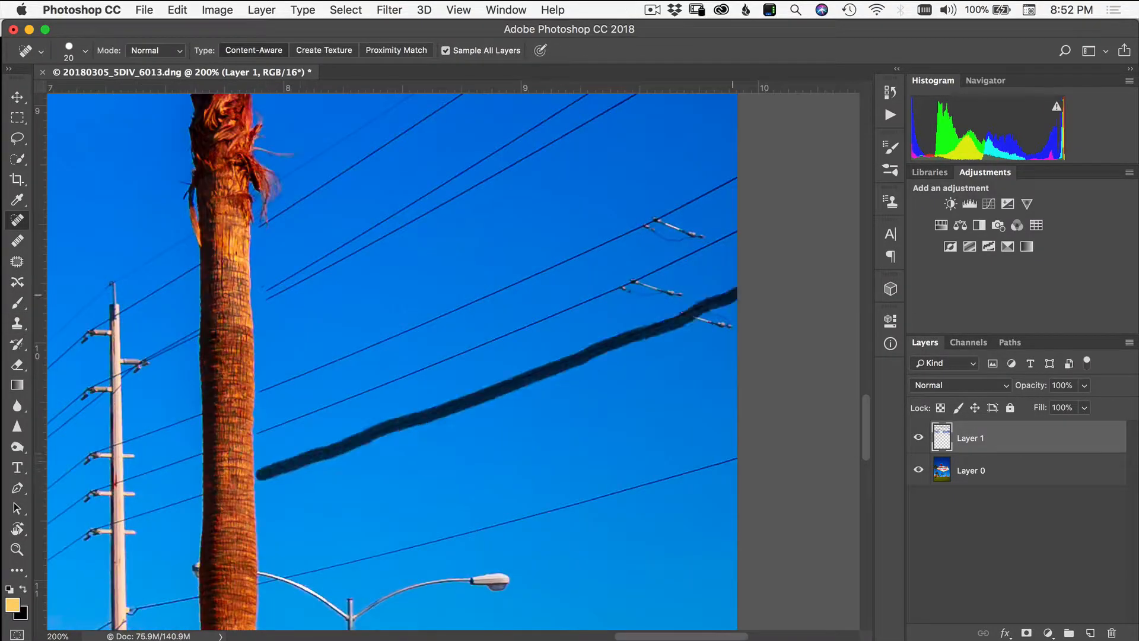
scroll(392, 356, "up", 10)
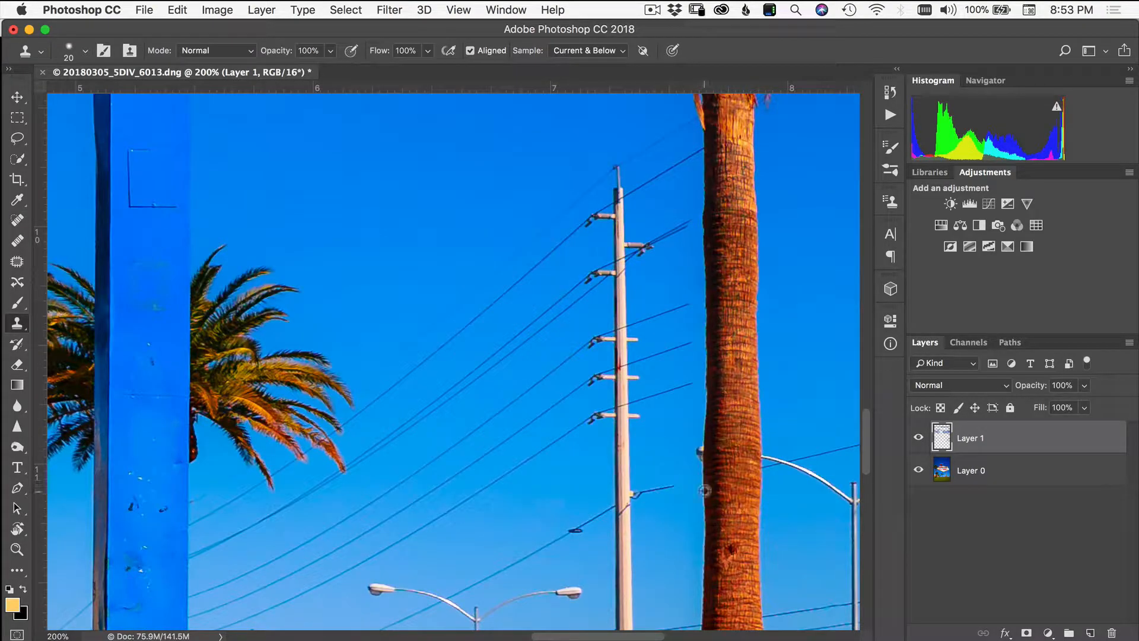
scroll(705, 491, "up", 5)
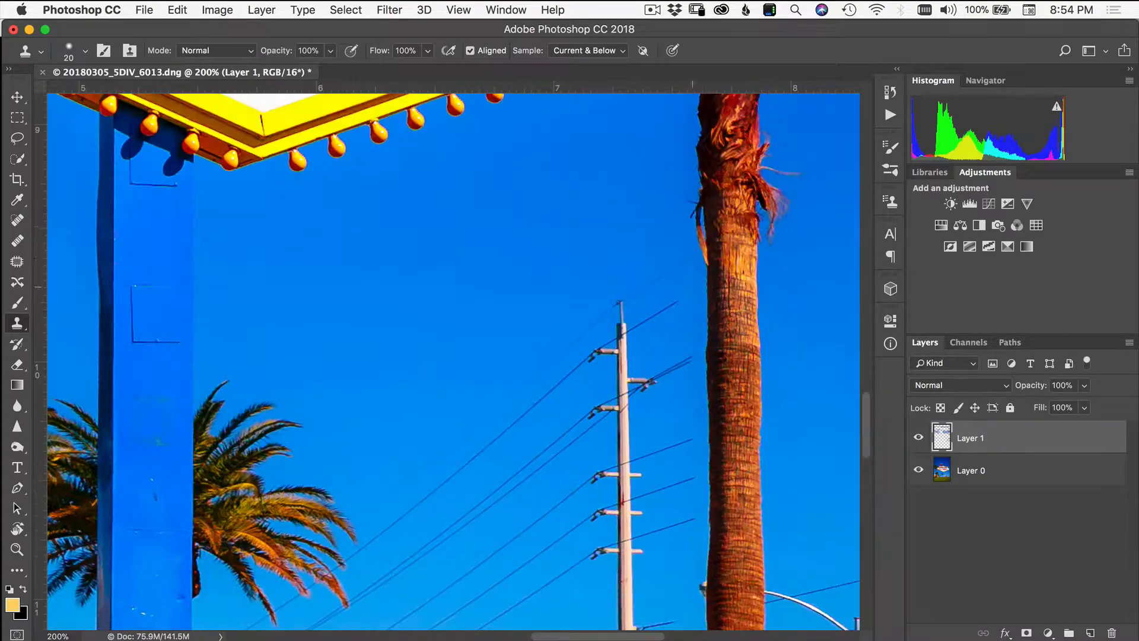
scroll(454, 362, "down", 9)
scroll(454, 362, "left", 6)
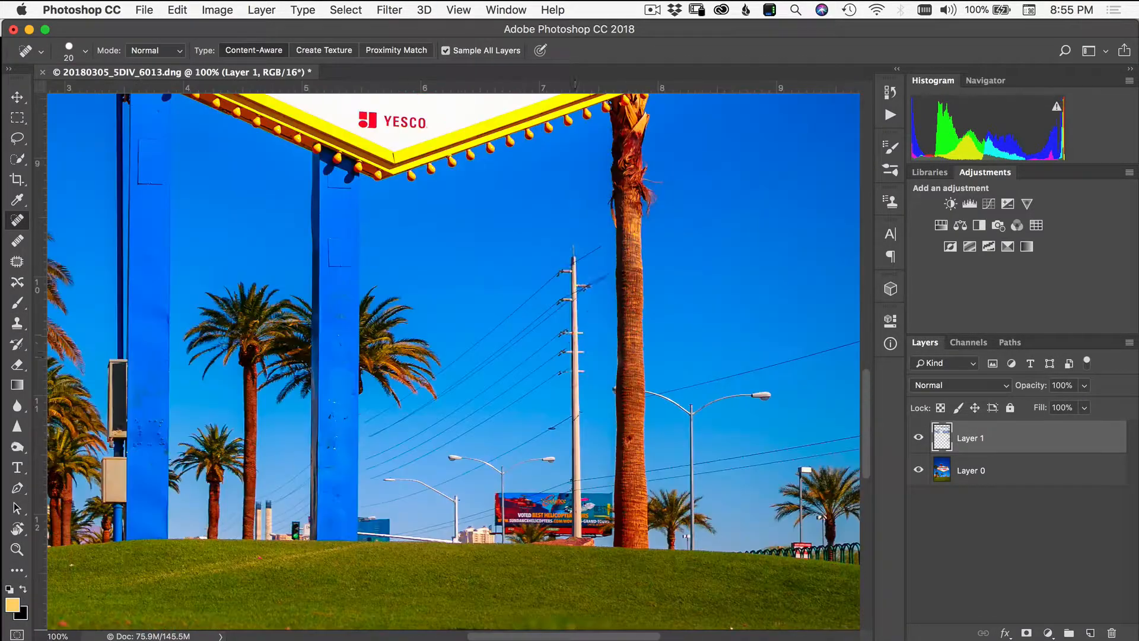
left_click_drag(580, 248, 573, 493)
left_click_drag(585, 406, 544, 429)
left_click_drag(415, 460, 382, 475)
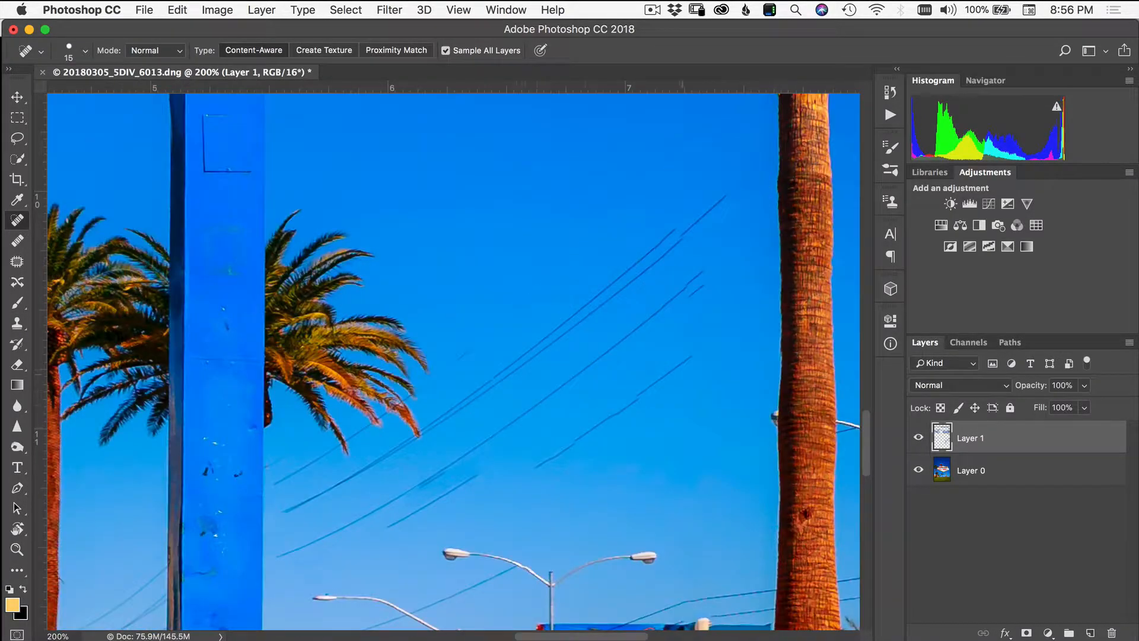
Heal away the remaining diagonal wire pieces in the sky between the right blue post and the right palm with a 15 px brush.
left_click_drag(688, 203, 420, 432)
left_click_drag(482, 343, 457, 367)
left_click_drag(501, 423, 274, 562)
left_click_drag(483, 472, 395, 524)
left_click_drag(372, 431, 273, 486)
left_click(531, 347)
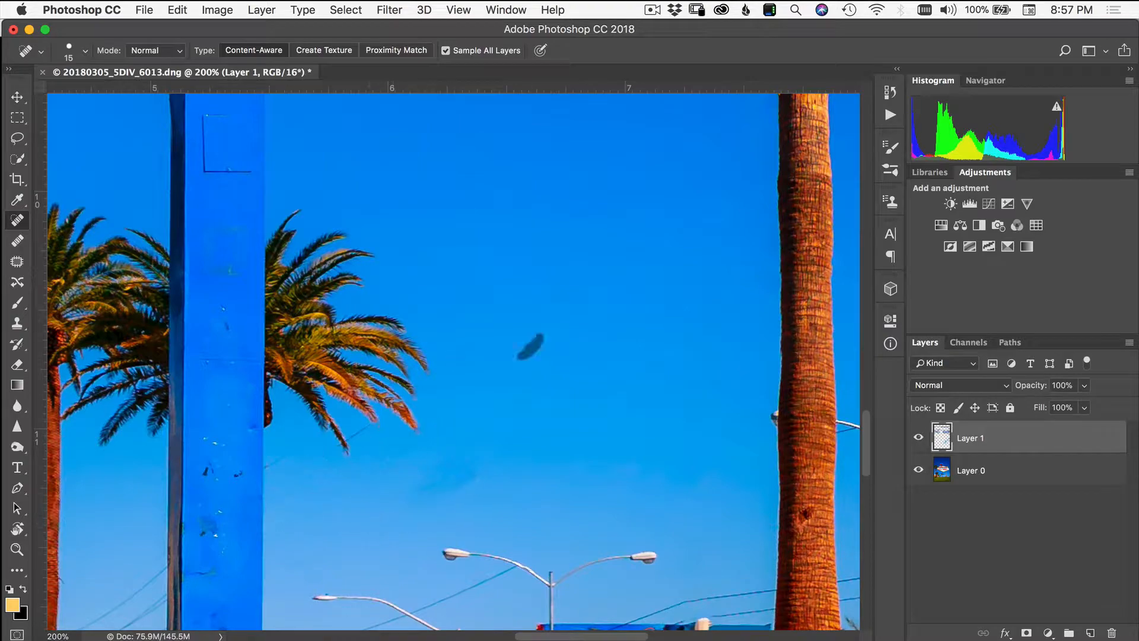
left_click_drag(333, 430, 263, 469)
left_click(464, 353)
Remove the power lines above the billboard and around the street lamps between the right blue post and the right palm.
scroll(451, 356, "down", 5)
left_click_drag(688, 463, 689, 567)
left_click_drag(769, 436, 653, 460)
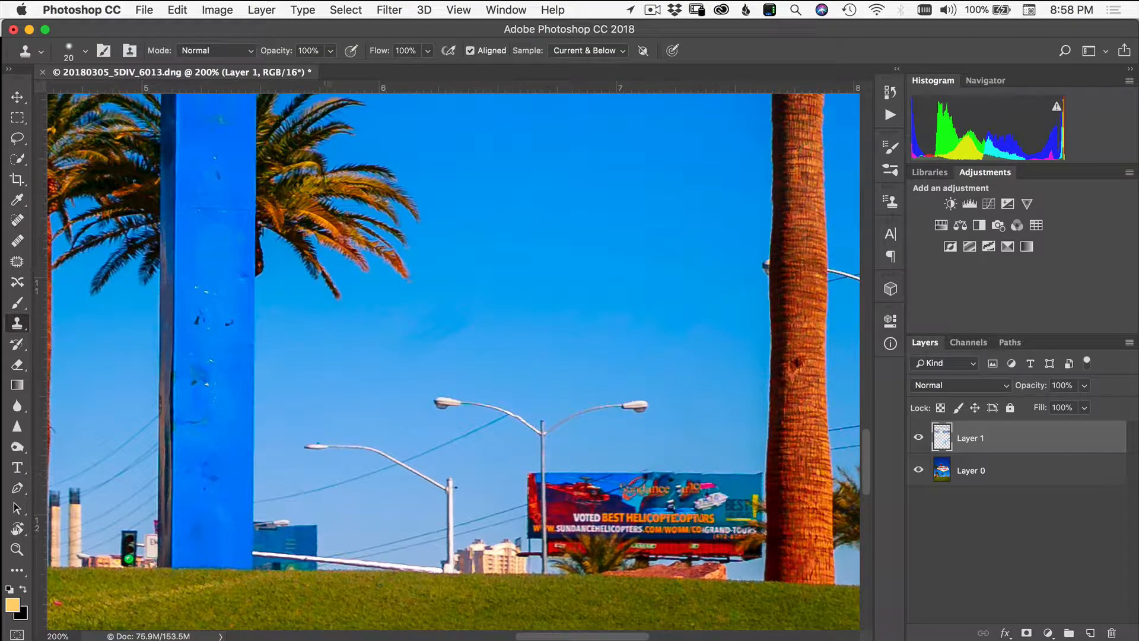
left_click_drag(496, 433, 381, 457)
Heal away the power lines between the right palm trunk and the photo's right edge, around the street lamp, with a 15 px brush.
scroll(451, 356, "right", 5)
left_click_drag(854, 482, 570, 516)
scroll(451, 356, "right", 7)
left_click_drag(424, 497, 664, 454)
left_click_drag(189, 380, 665, 263)
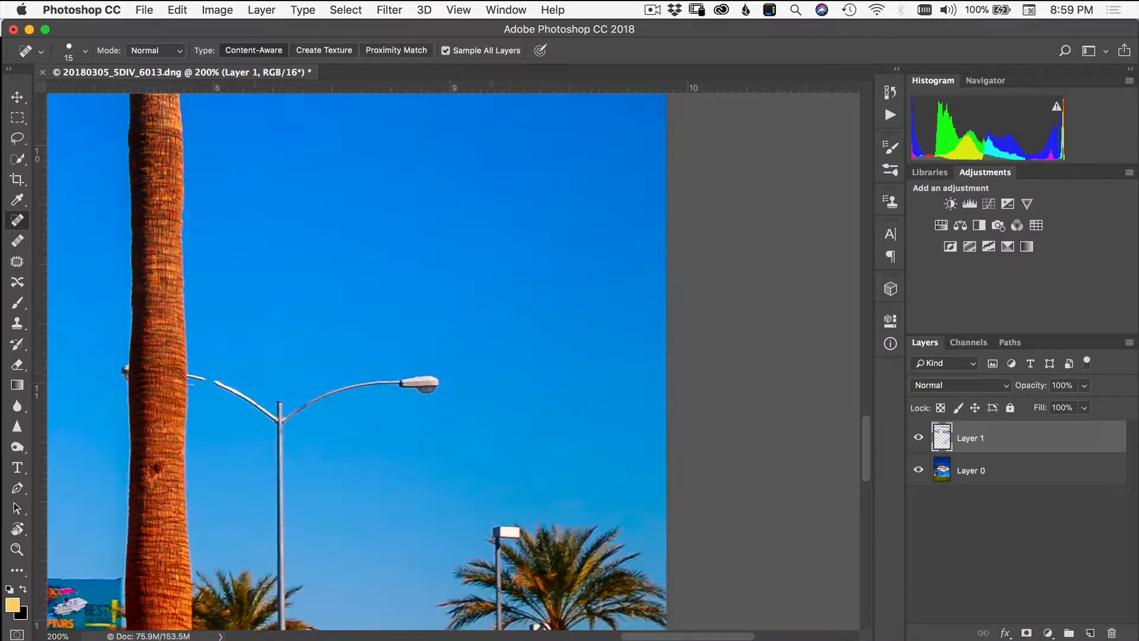
Remove the low power lines around the two chimneys and between the palm trunks with a 9 px Spot Healing Brush.
left_click_drag(725, 356, 610, 415)
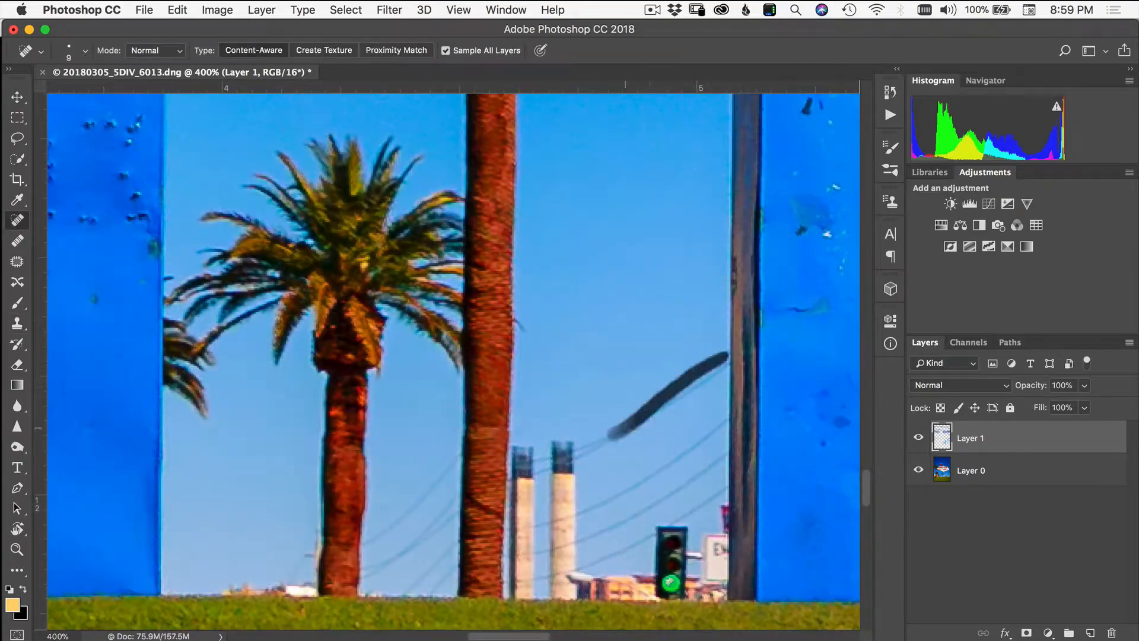
left_click_drag(732, 453, 590, 508)
left_click_drag(730, 474, 581, 540)
key("j")
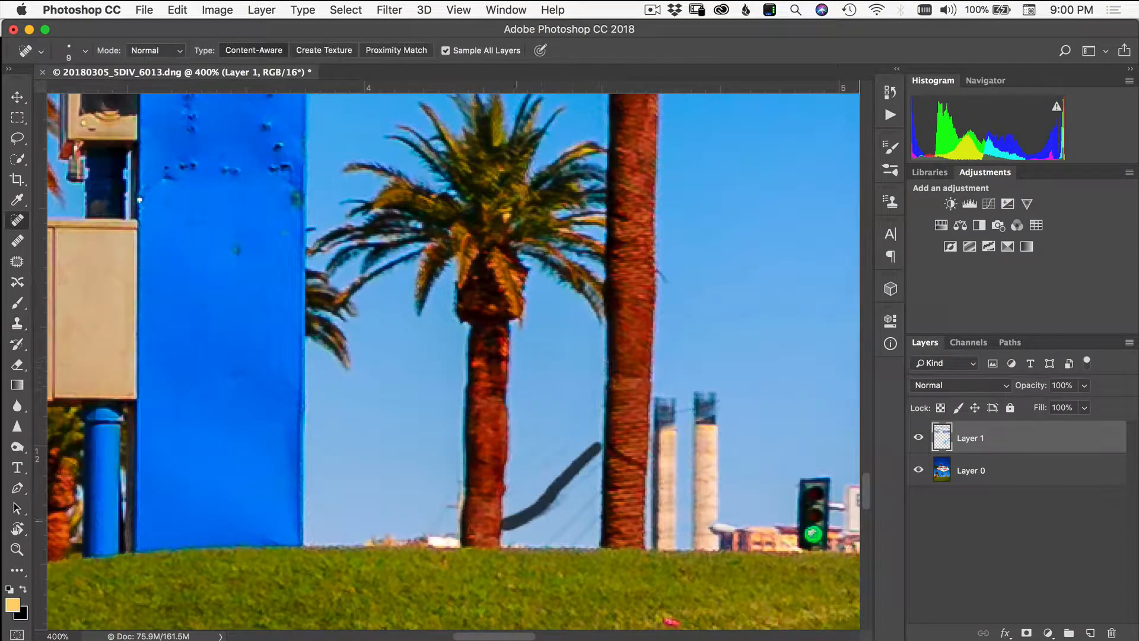
key("super+0")
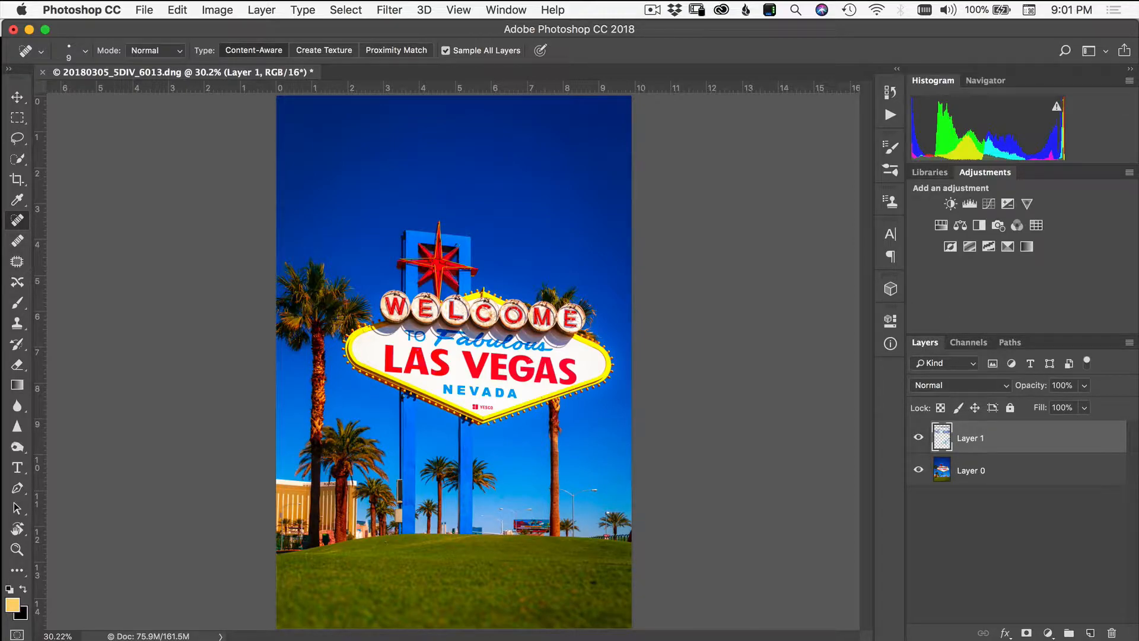
Enlarge the Spot Healing Brush to 15 px and heal the blemishes on the sign's two blue posts.
key("super+plus")
key("super+plus")
key("super+plus")
key("super+plus")
key("super+plus")
key("bracketright")
key("bracketright")
scroll(453, 361, "down", 20)
left_click_drag(363, 360, 363, 381)
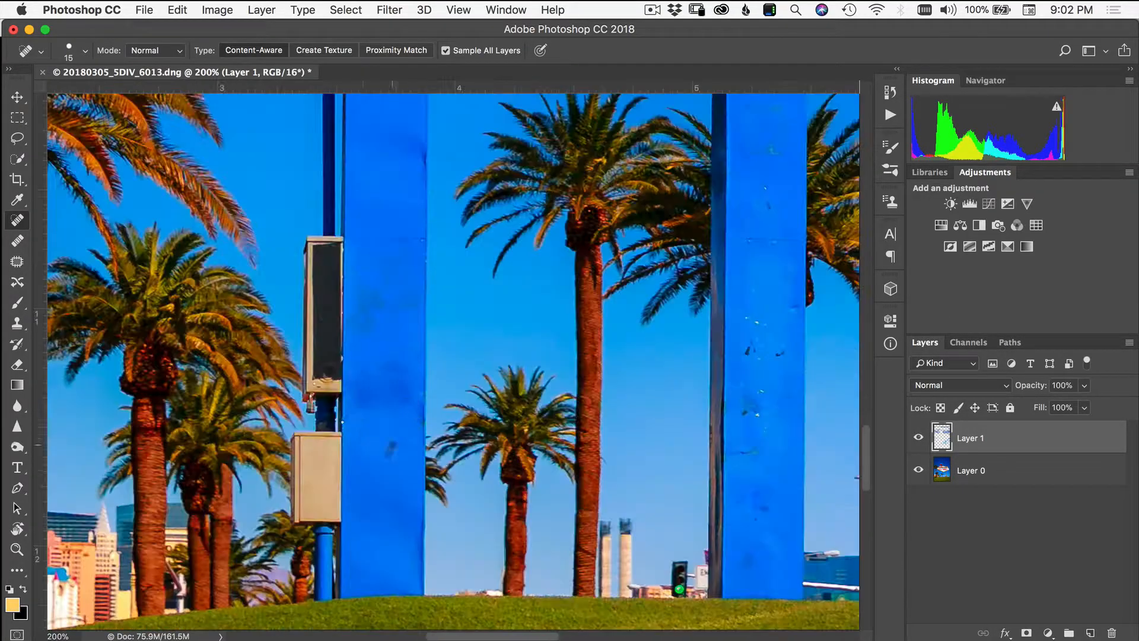
left_click(752, 406)
Reduce the Spot Healing Brush and heal away the last two low power lines near the horizon beside the right blue post.
scroll(454, 361, "down", 10)
key("super+plus")
key("super+plus")
scroll(453, 361, "right", 10)
key("bracketleft")
key("bracketleft")
left_click_drag(683, 439, 284, 546)
left_click_drag(683, 461, 268, 560)
scroll(454, 361, "right", 10)
key("s")
key("super+0")
Toggle the visibility of Layer 1 to compare the photo before and after the retouching, and save the document.
left_click(919, 439)
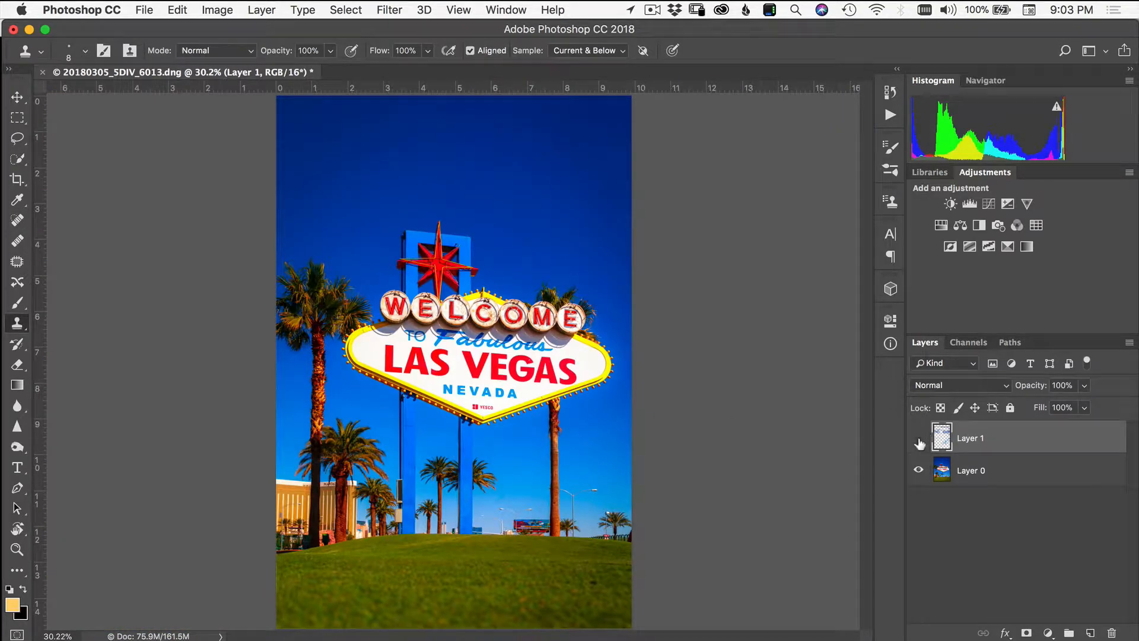
left_click(919, 440)
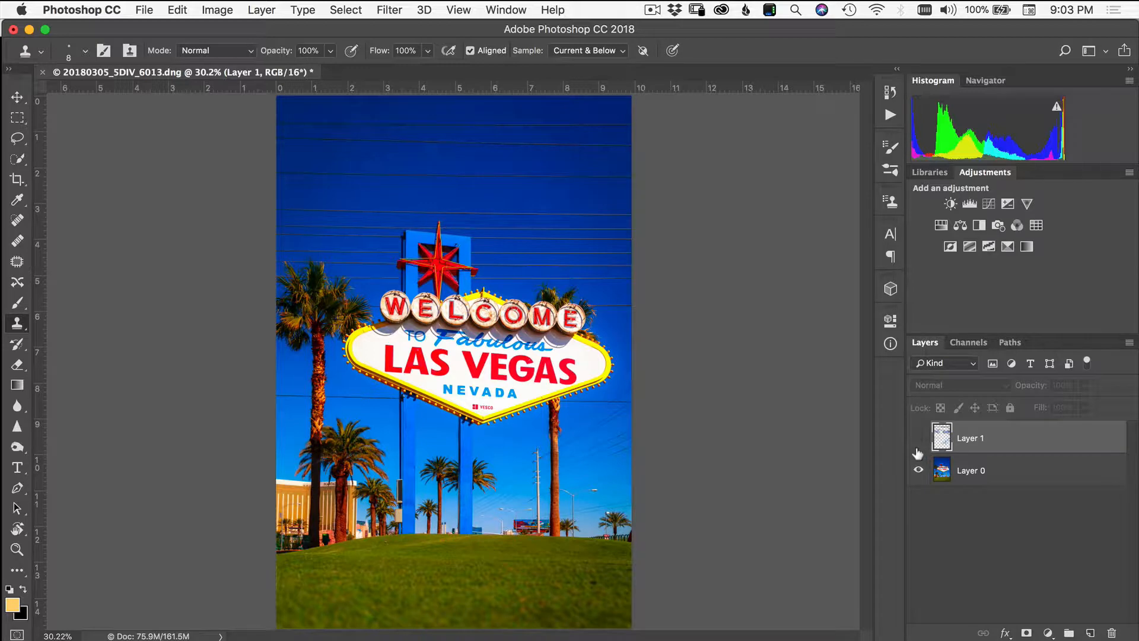
left_click(919, 439)
left_click(919, 440)
left_click(921, 439)
left_click(919, 439)
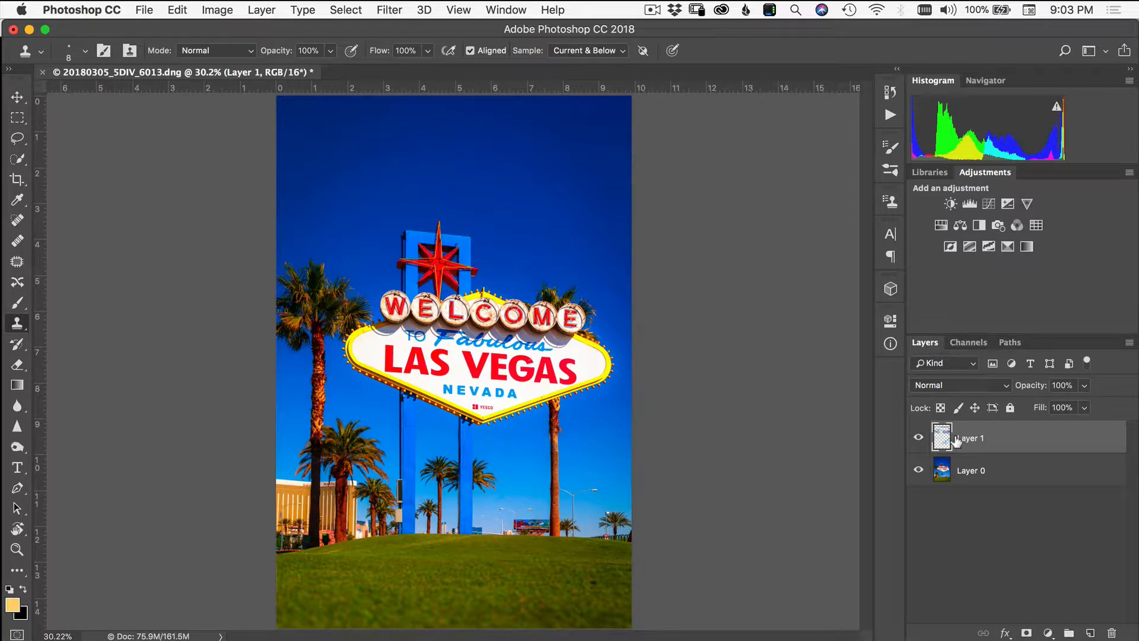
key("super+s")
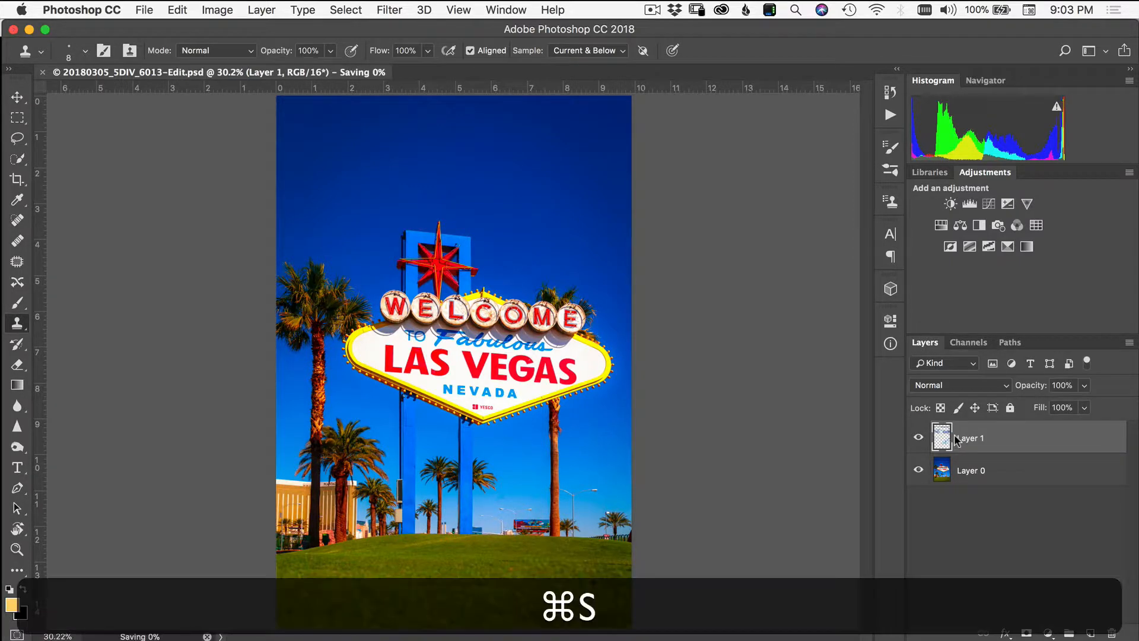